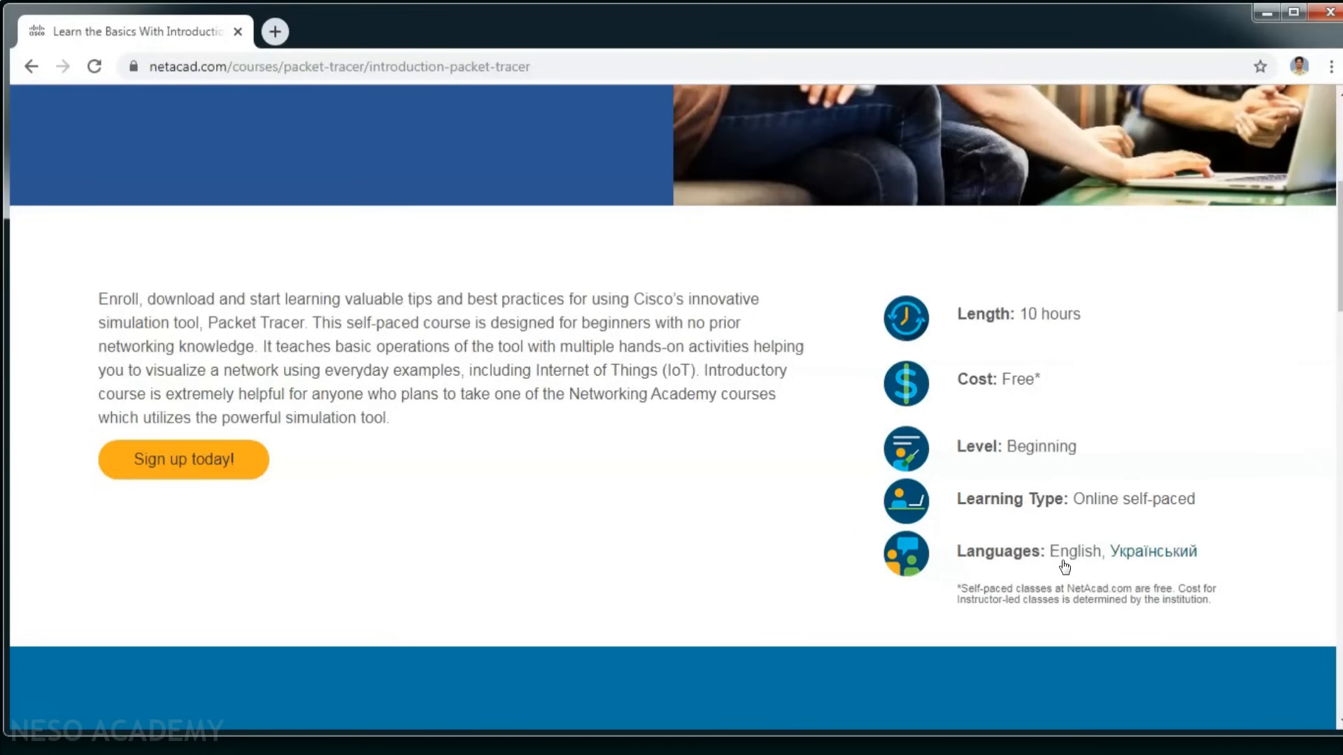
Open the English self-enrollment page for the Introduction to Packet Tracer course and review the fields of its enrollment form.
click(221, 461)
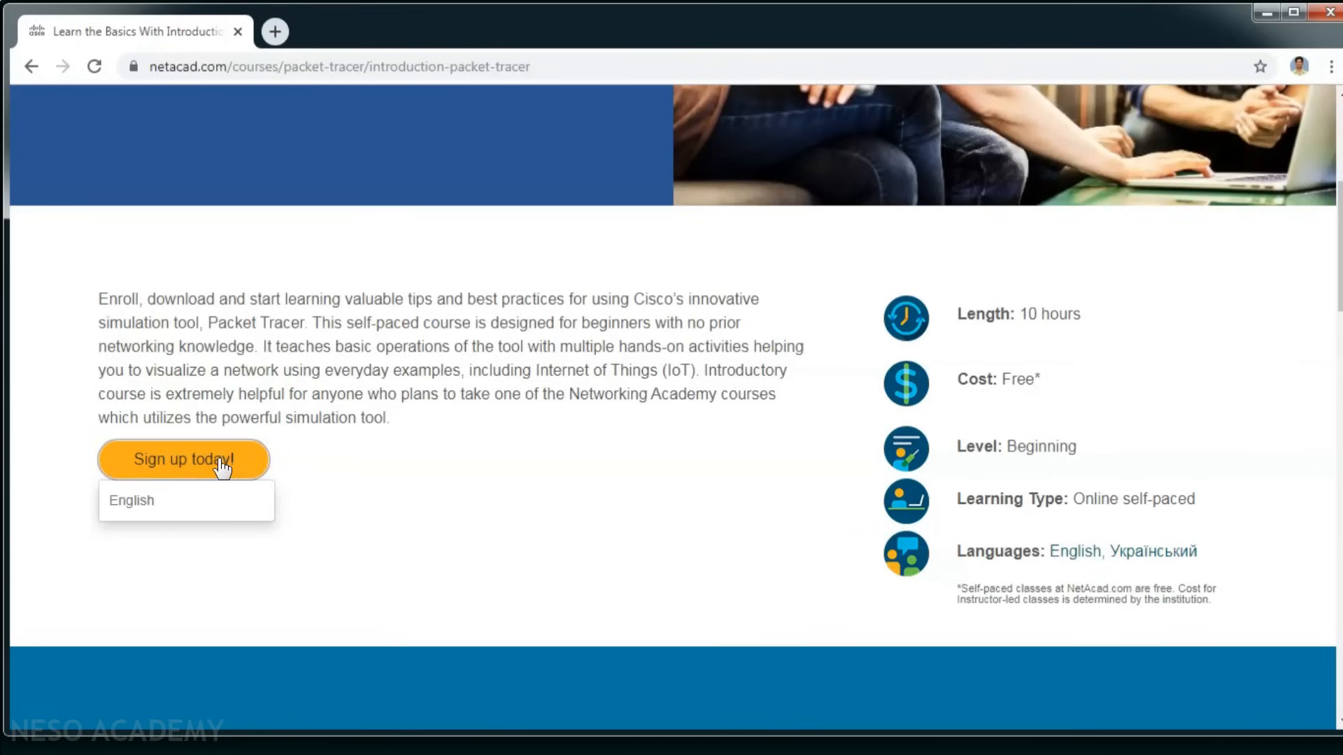
click(142, 503)
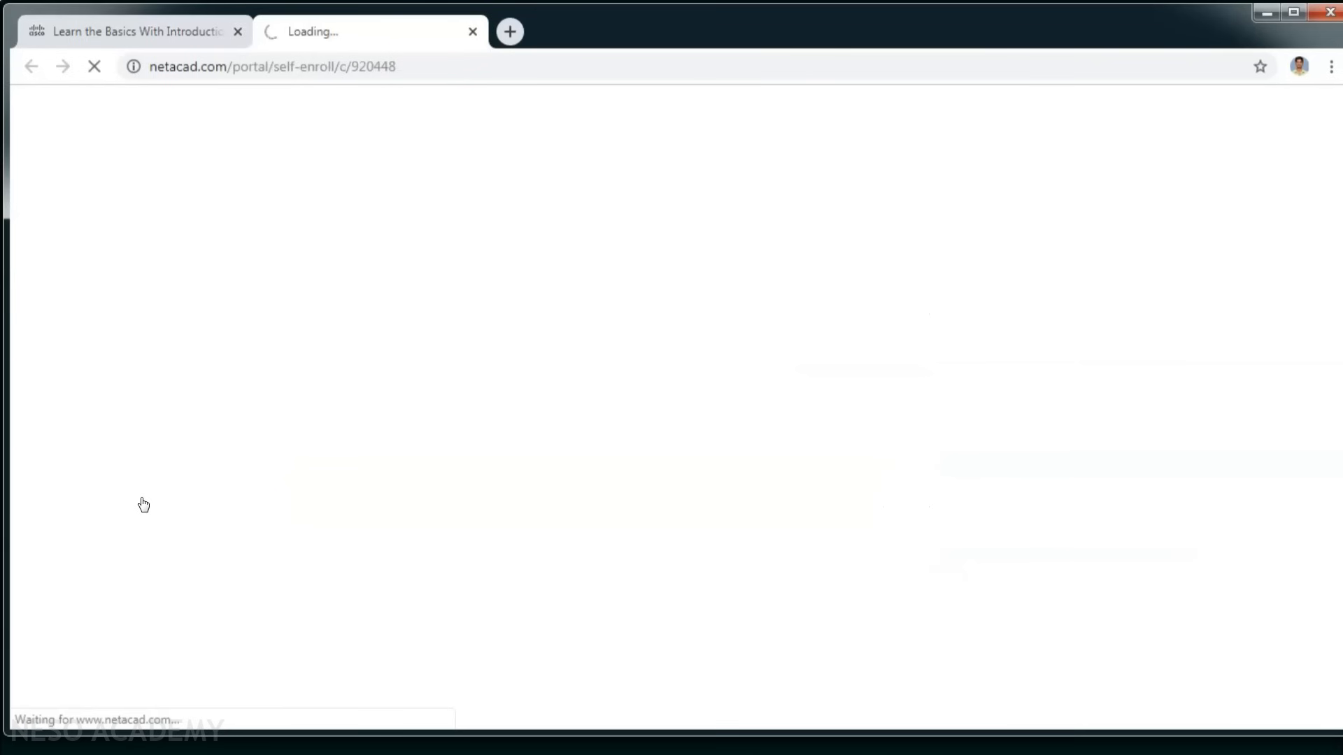
scroll(513, 510, down, 1)
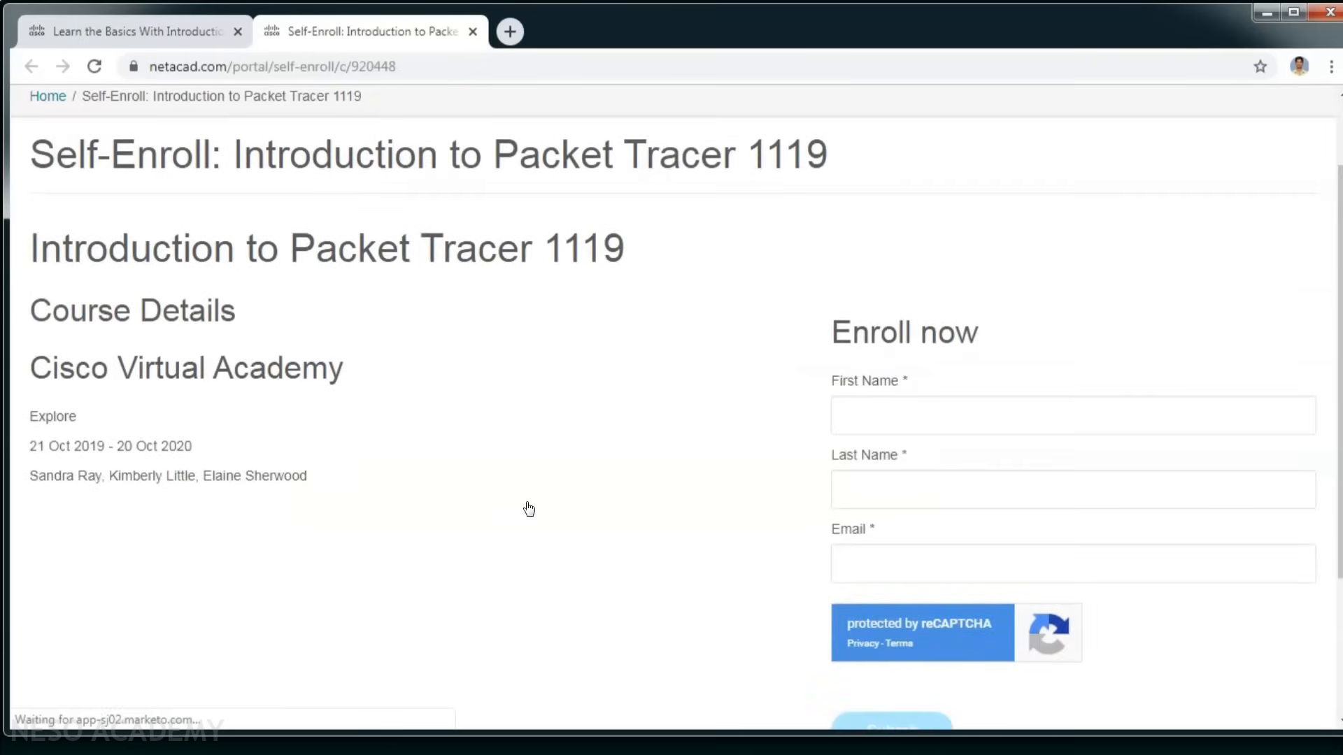
click(868, 415)
click(874, 491)
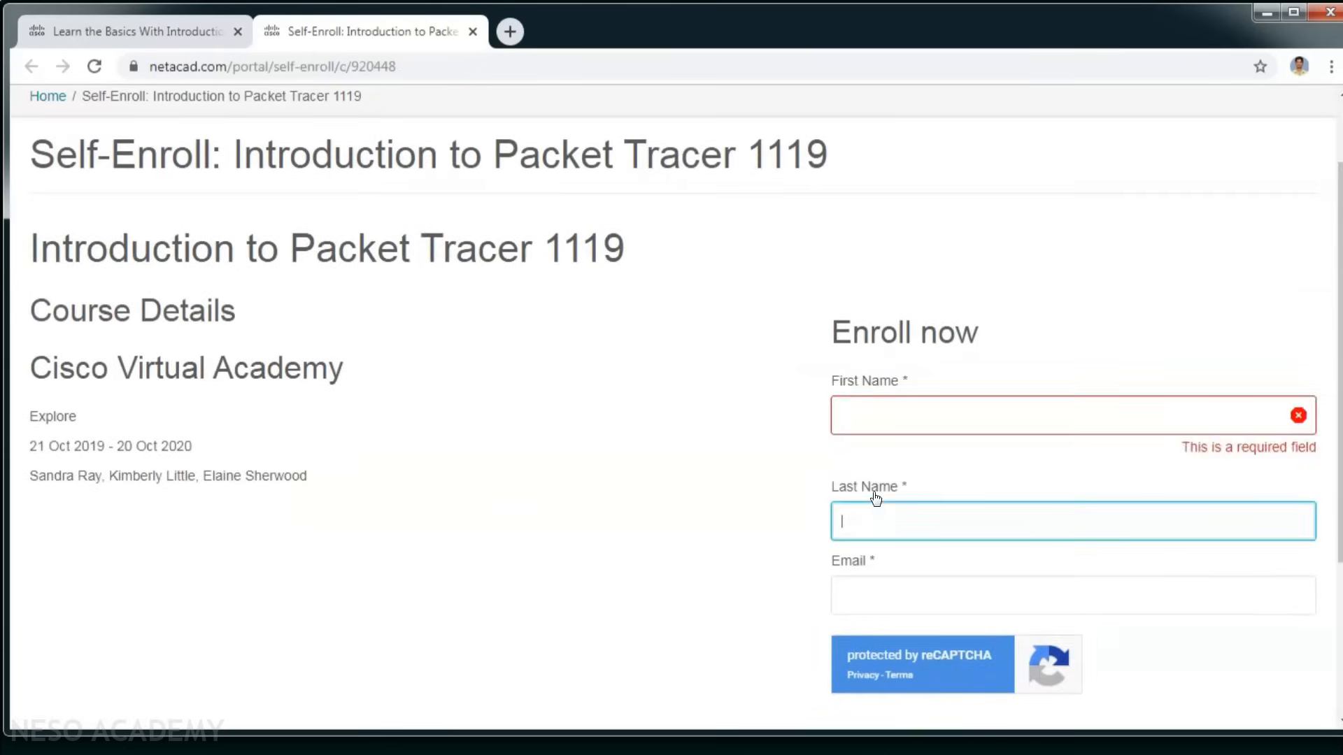
click(702, 500)
scroll(704, 499, down, 1)
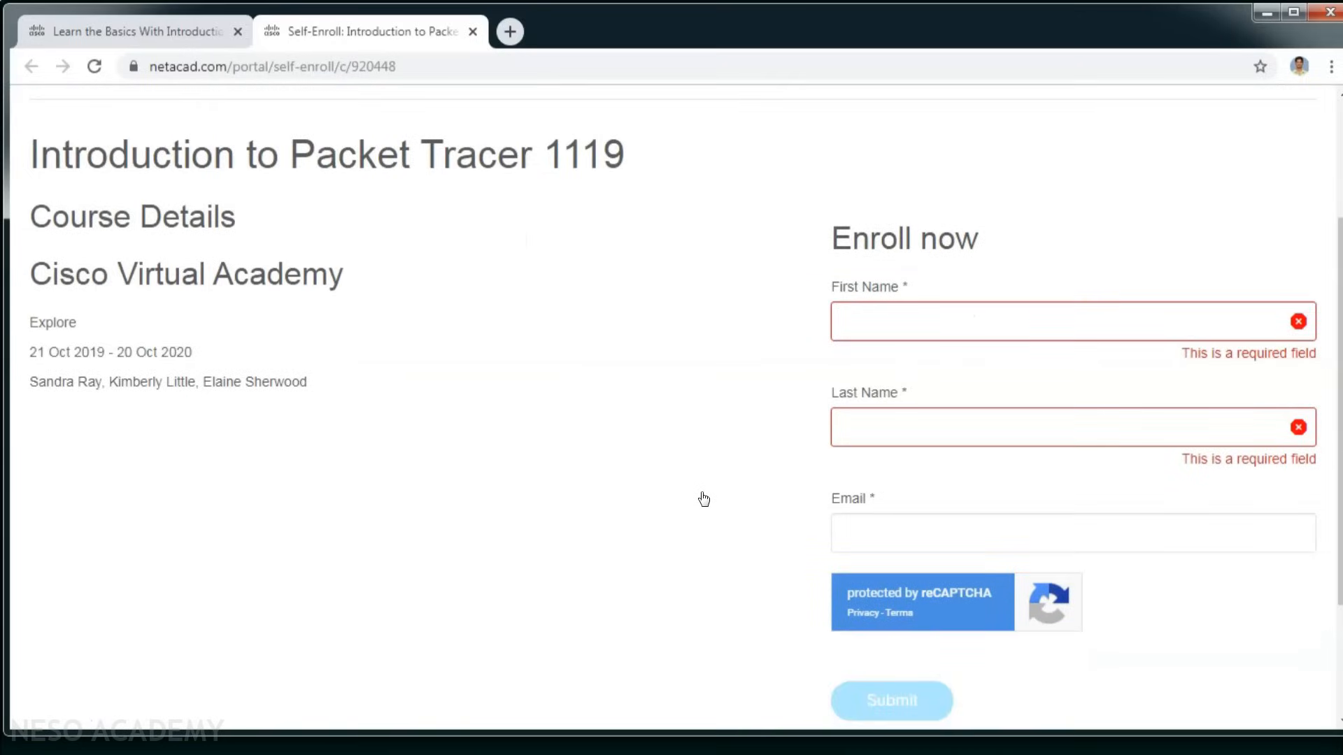
scroll(703, 499, down, 1)
click(854, 419)
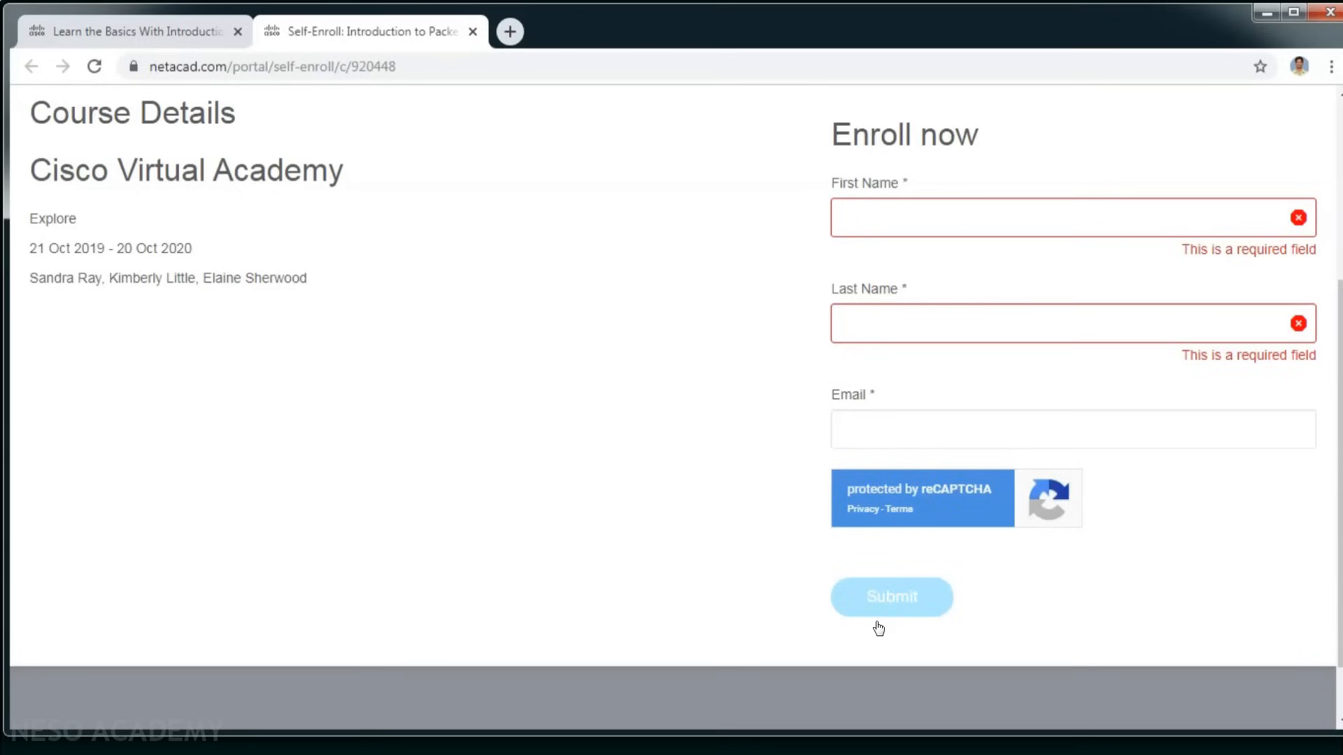
Search the computer for "cisco", launch Cisco Packet Tracer Student and maximize its window.
key(super)
text(ci)
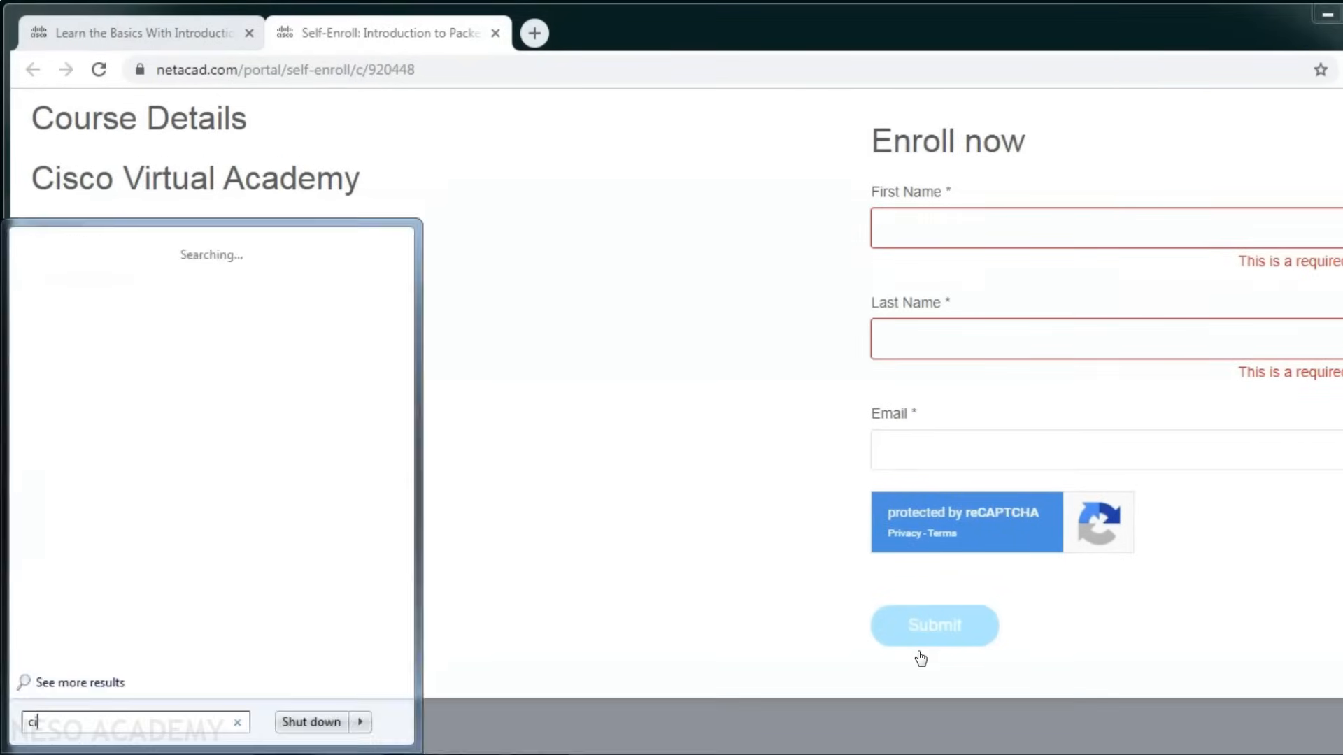
text(sco)
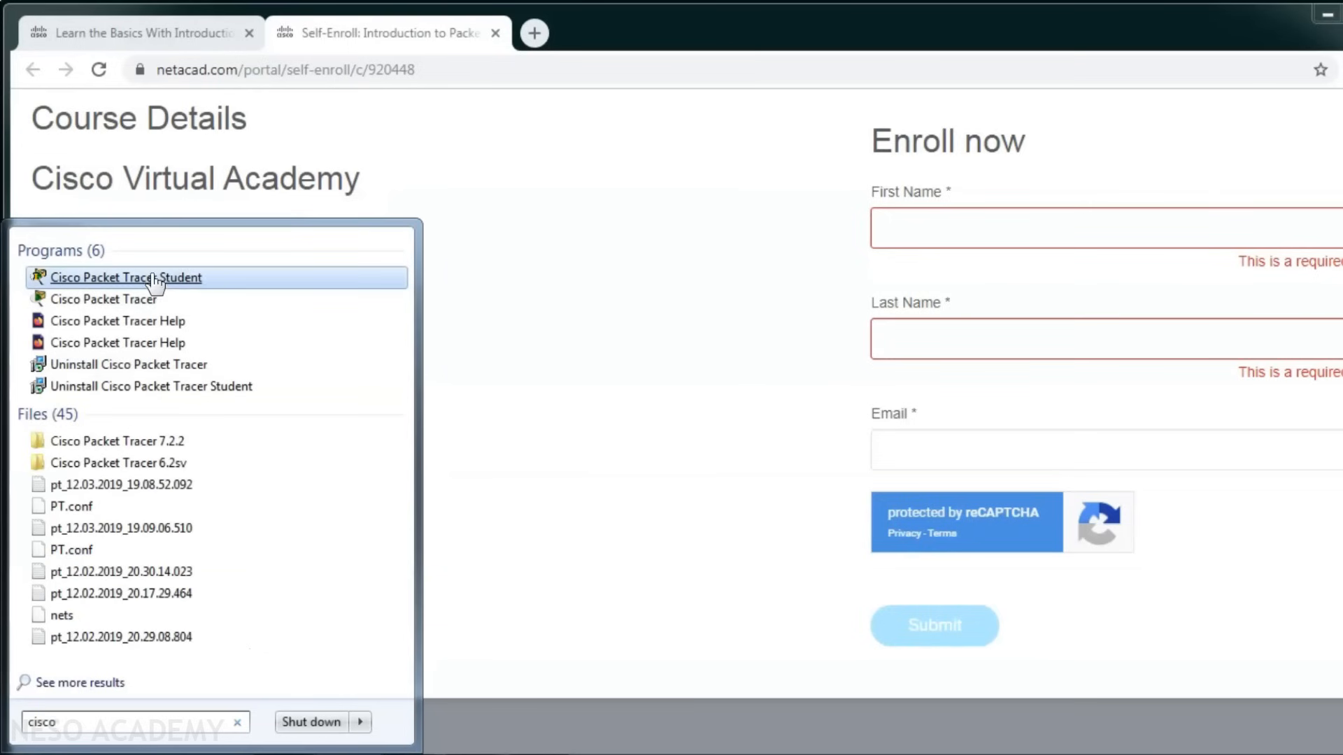
click(154, 278)
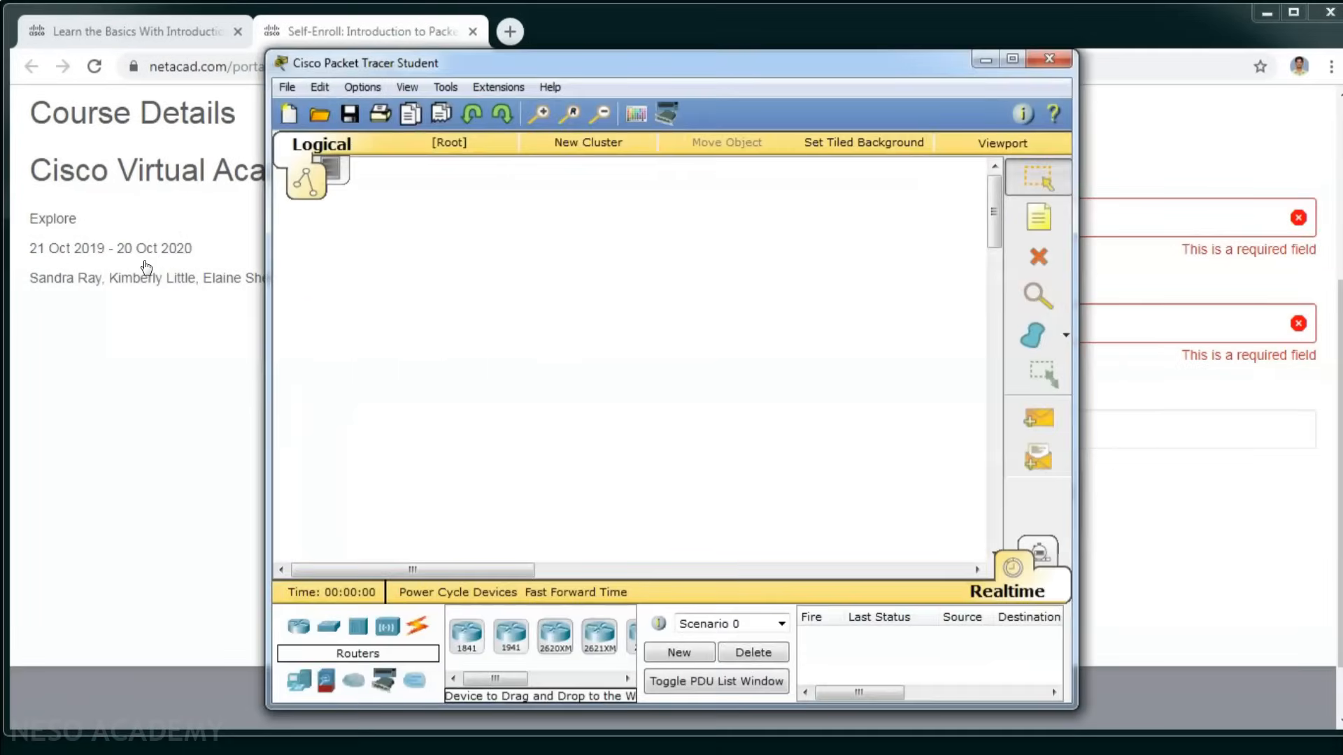
click(1012, 58)
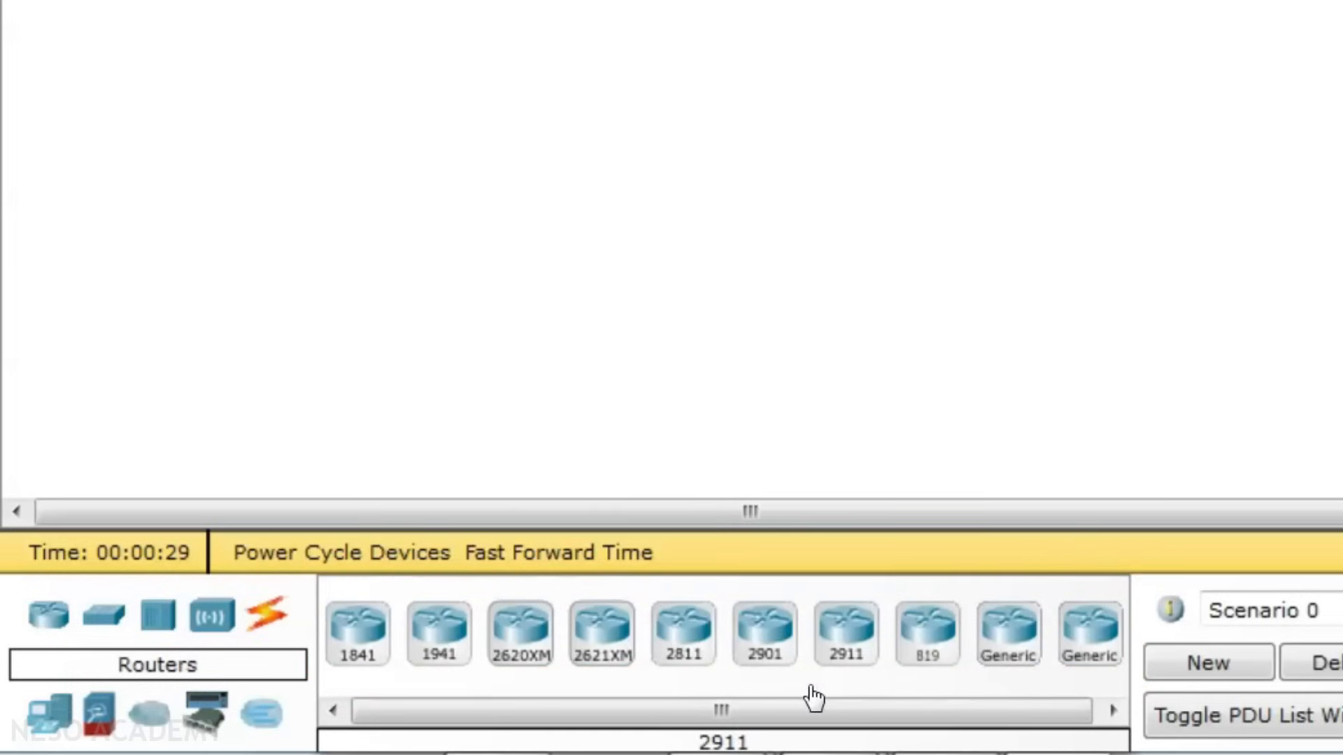
Examine the models offered in the switches, hubs, wireless devices, connections, end devices and security device categories.
click(102, 618)
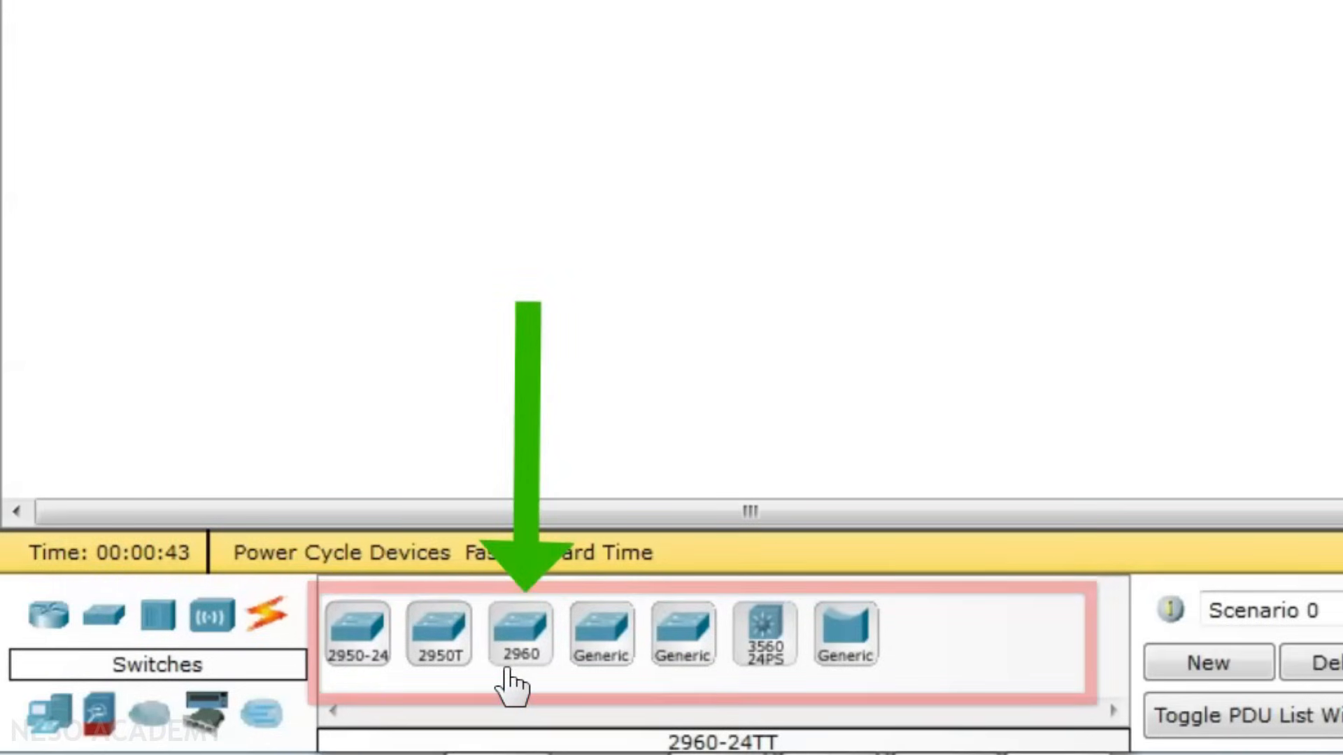
click(157, 617)
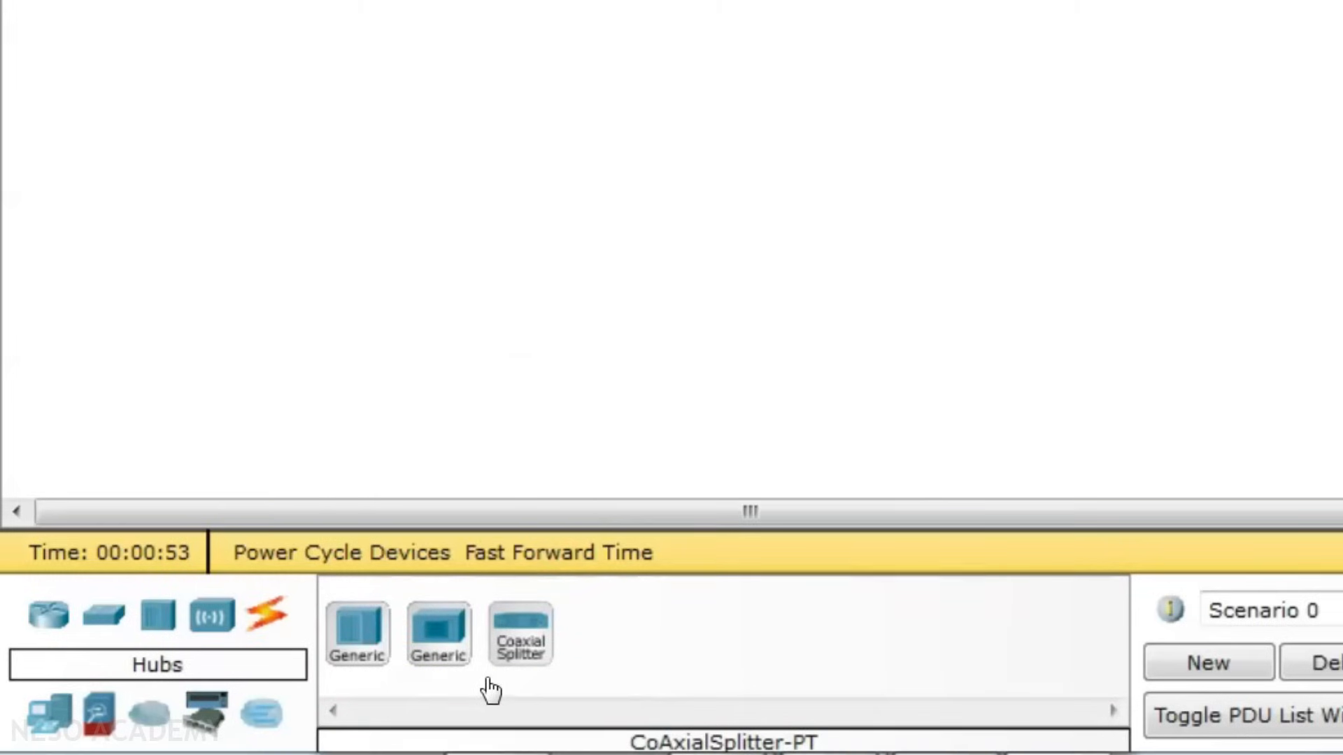
click(212, 615)
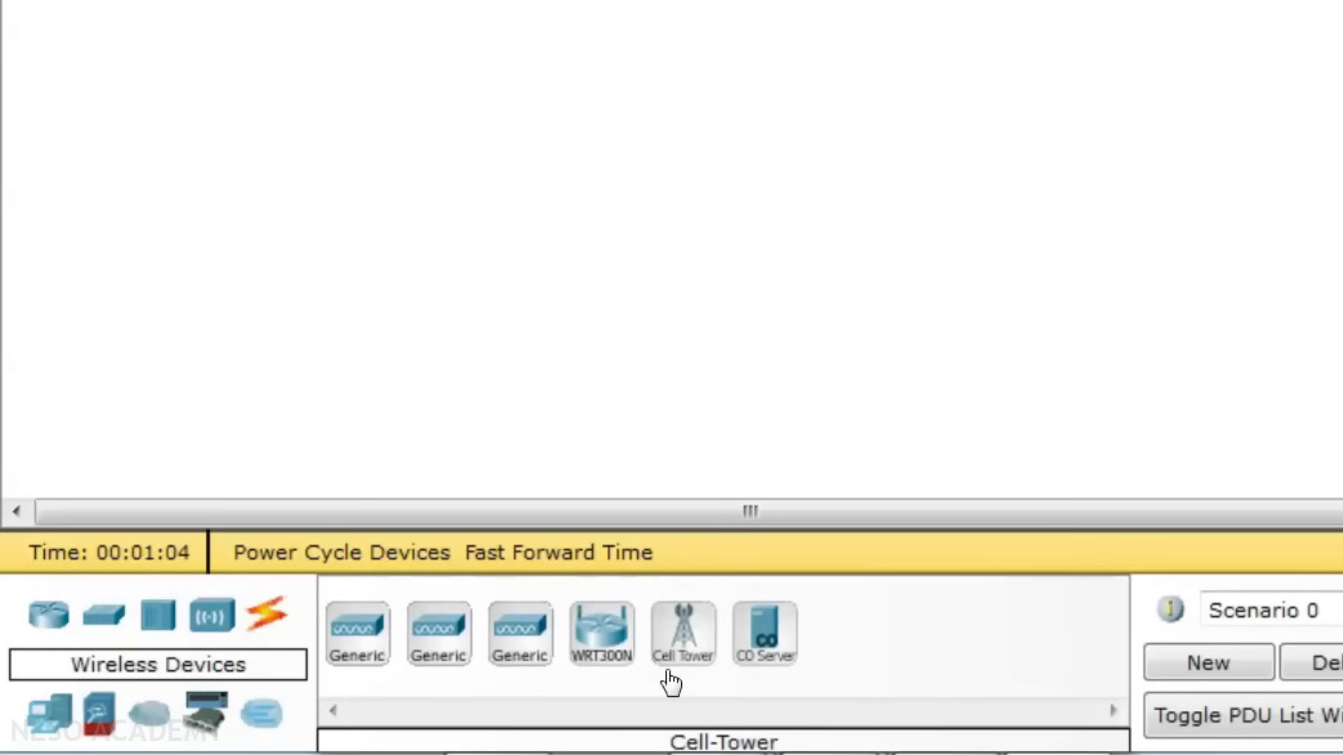
click(271, 616)
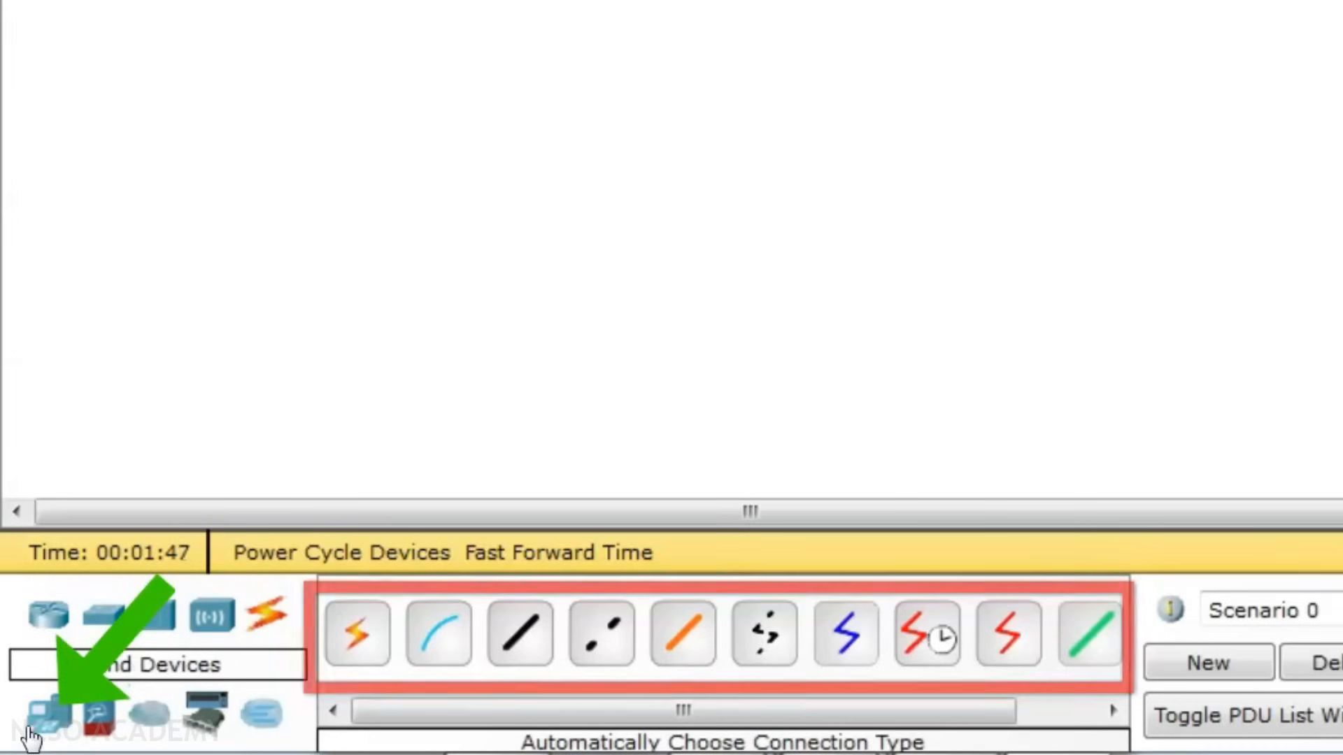
click(48, 712)
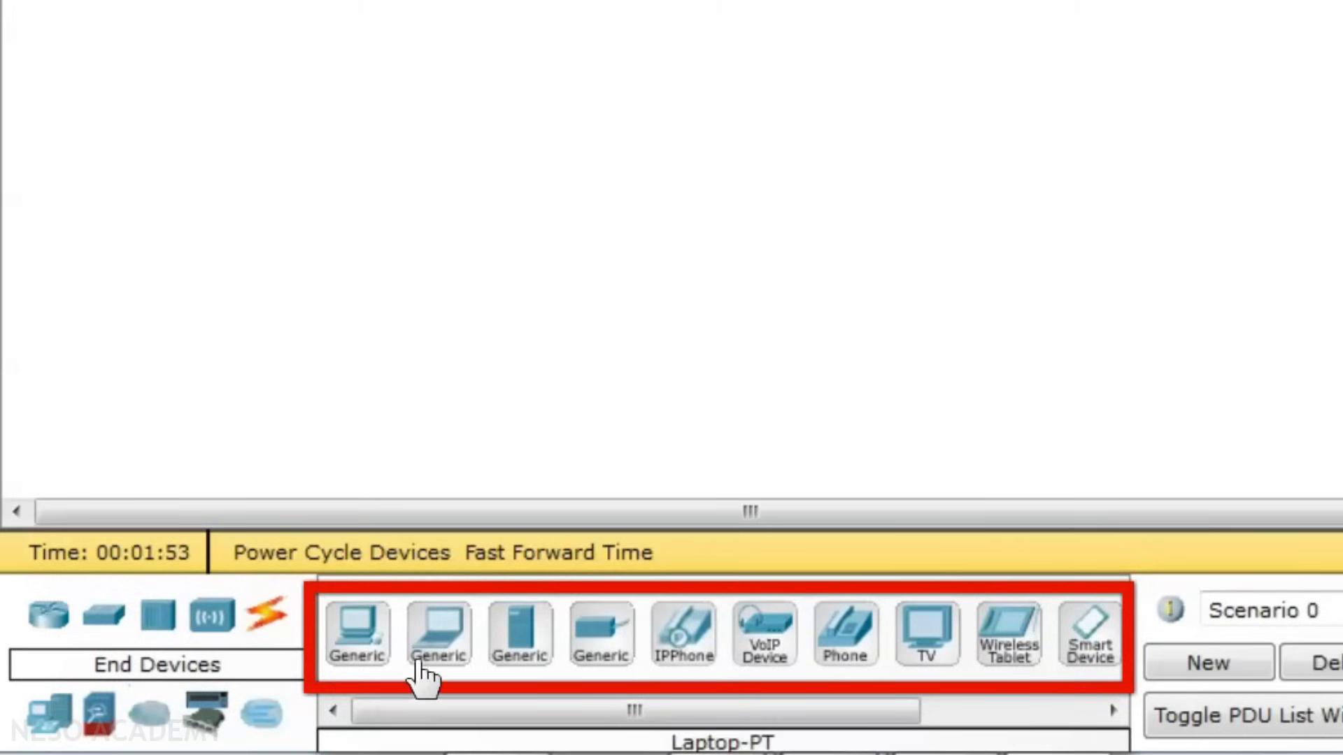
click(95, 717)
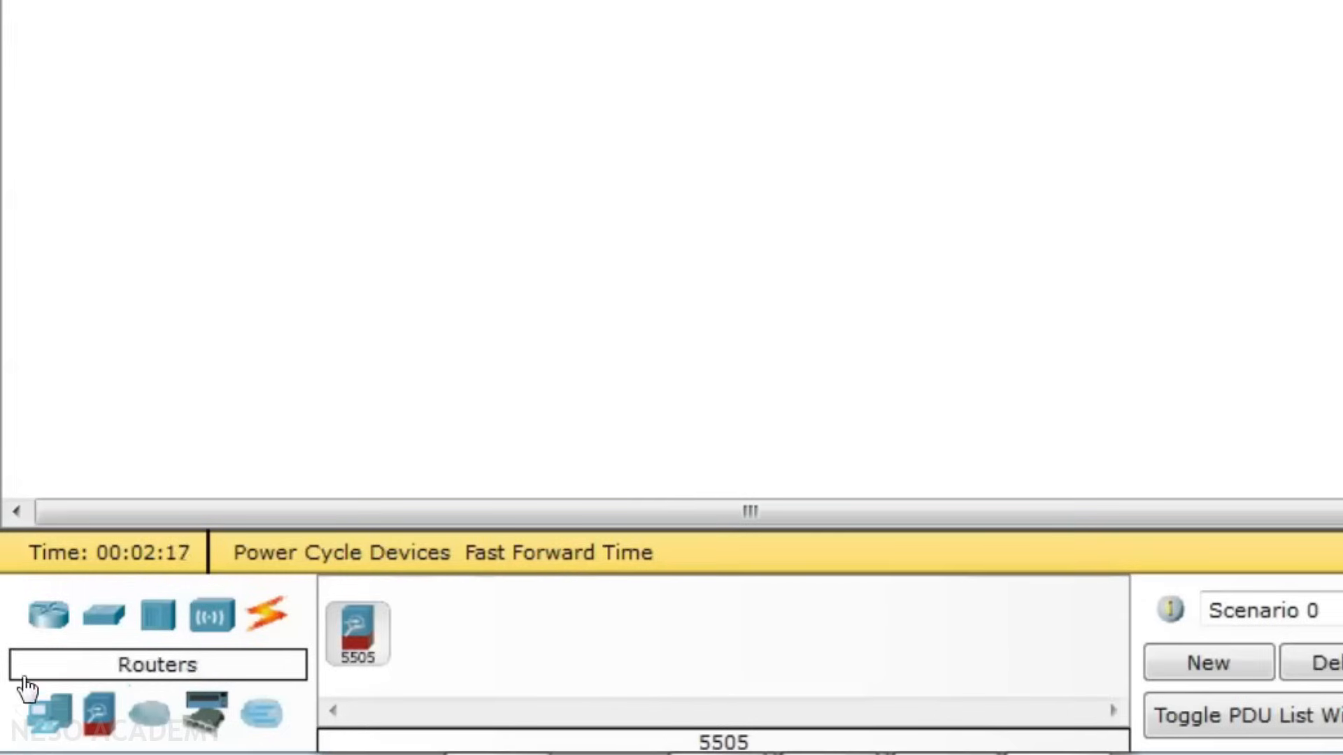
Place two generic PCs from the end devices side by side in the logical workspace.
click(39, 715)
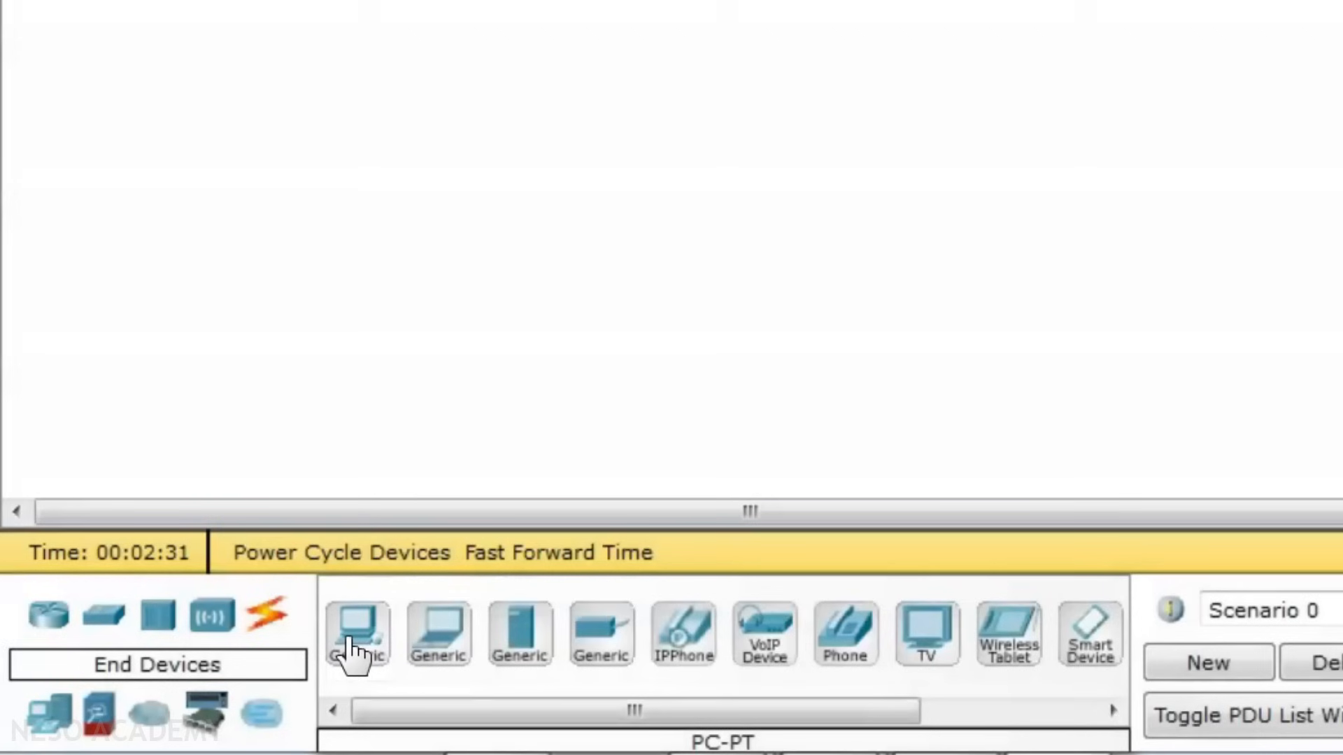
click(354, 647)
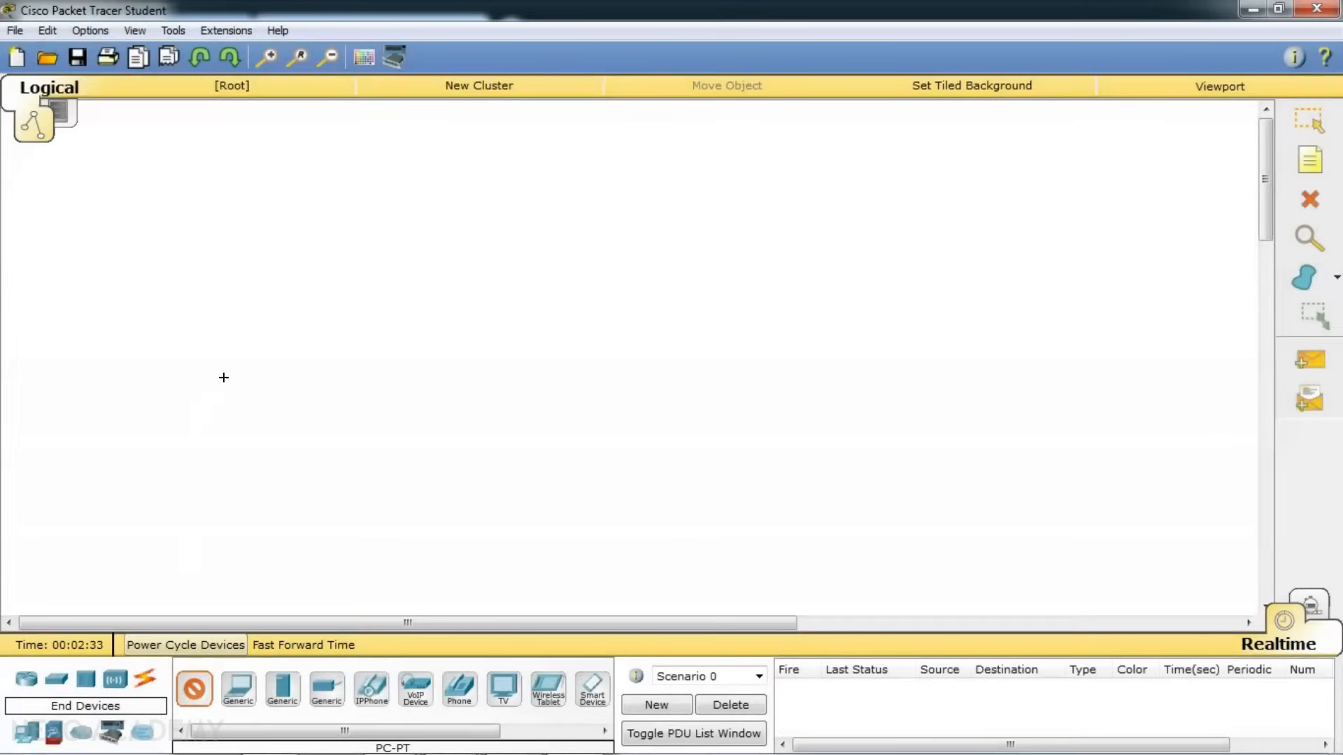
click(445, 48)
click(193, 689)
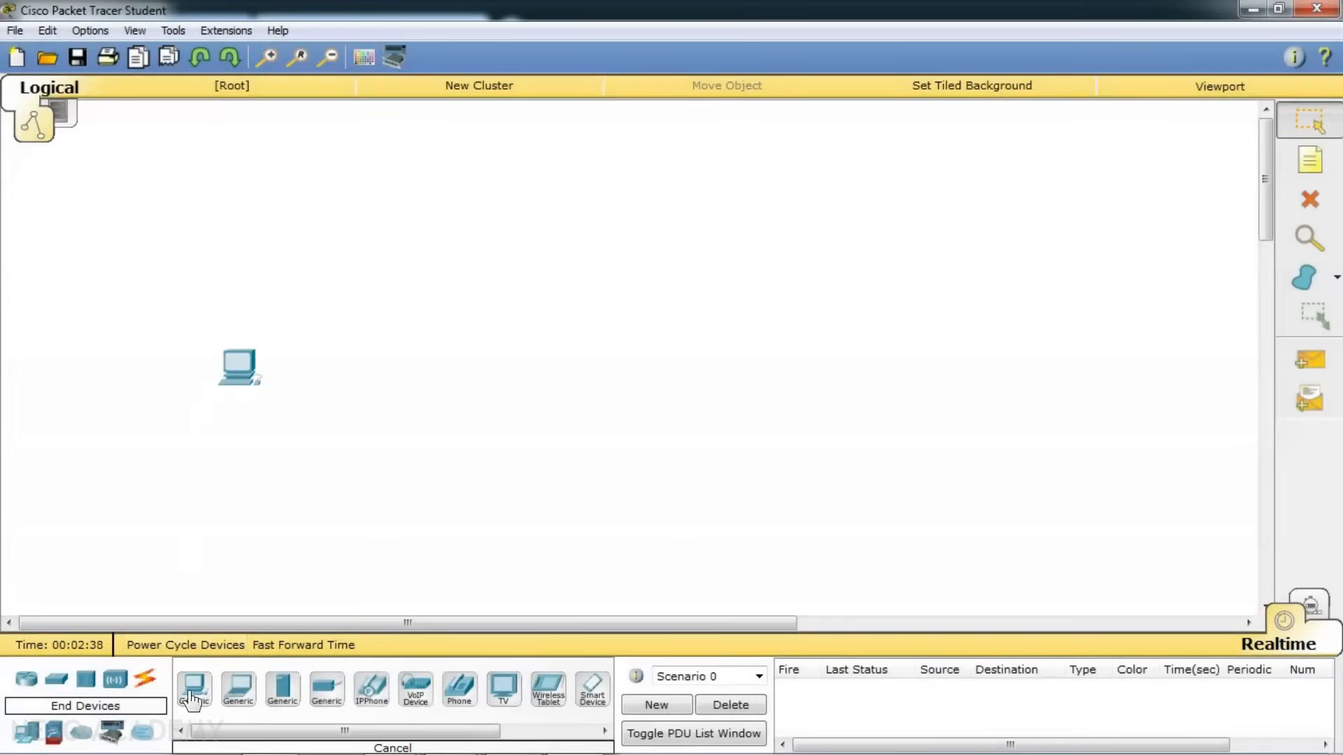
click(193, 695)
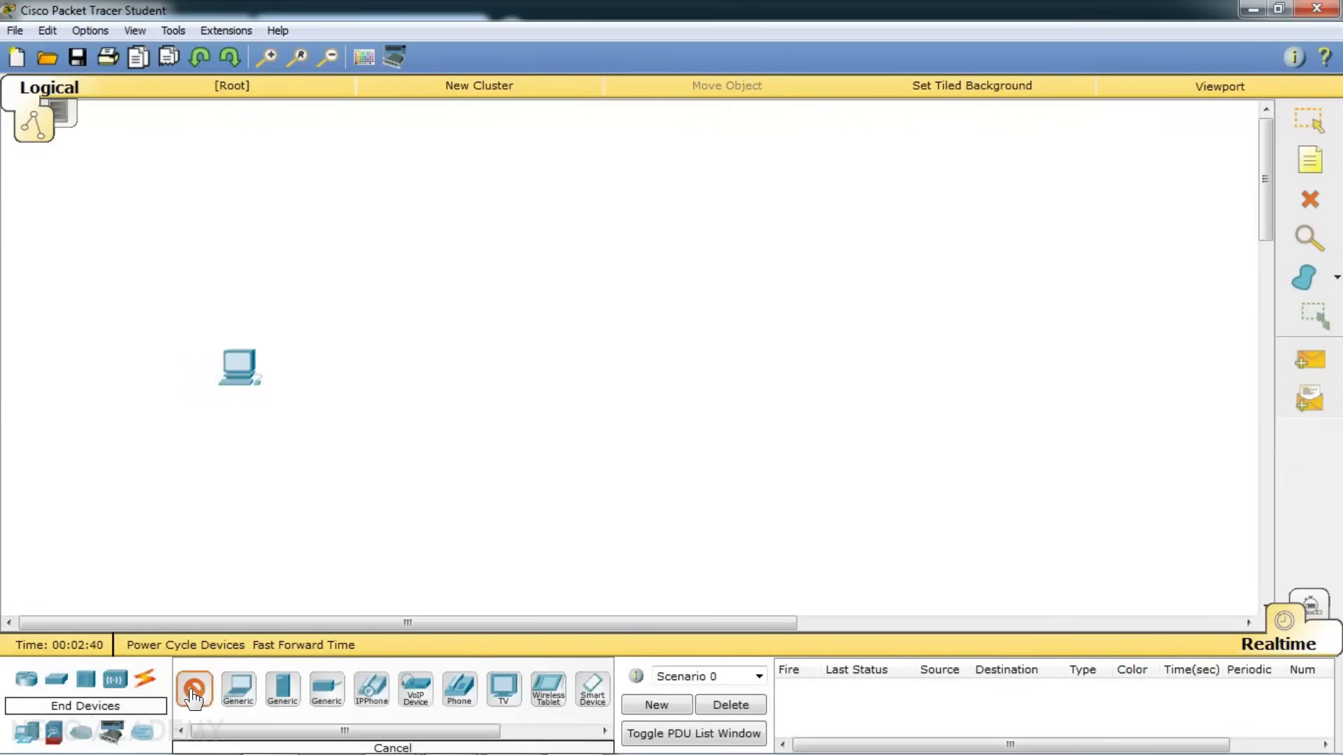
click(516, 360)
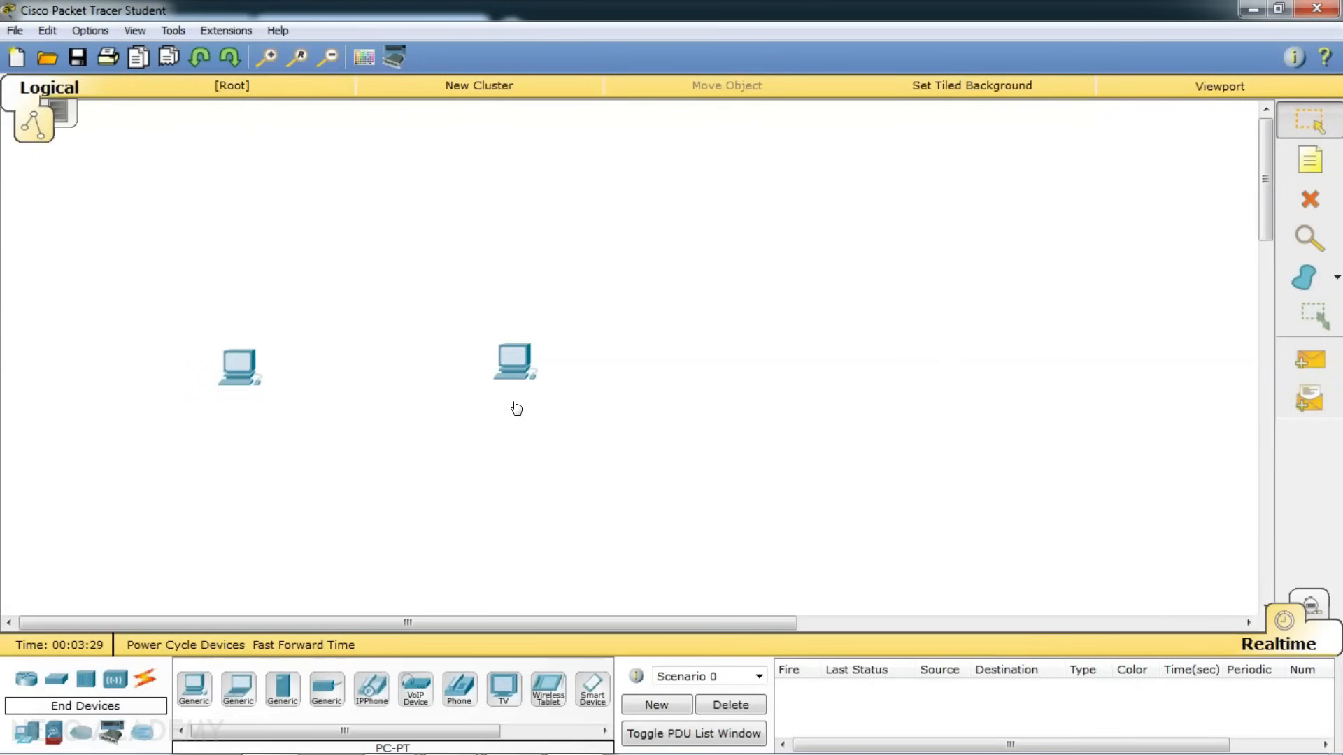
Connect the two PCs with a Copper Cross-Over cable.
mouse_move(516, 408)
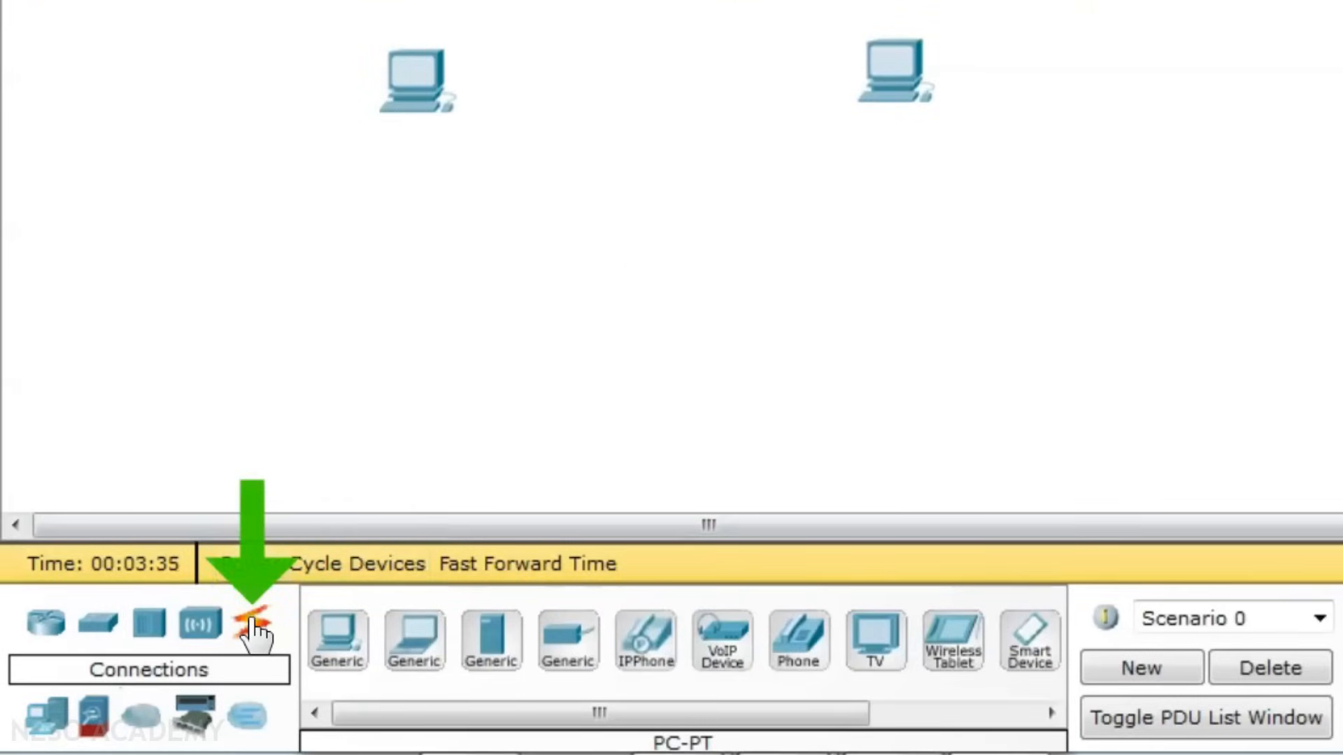
click(254, 630)
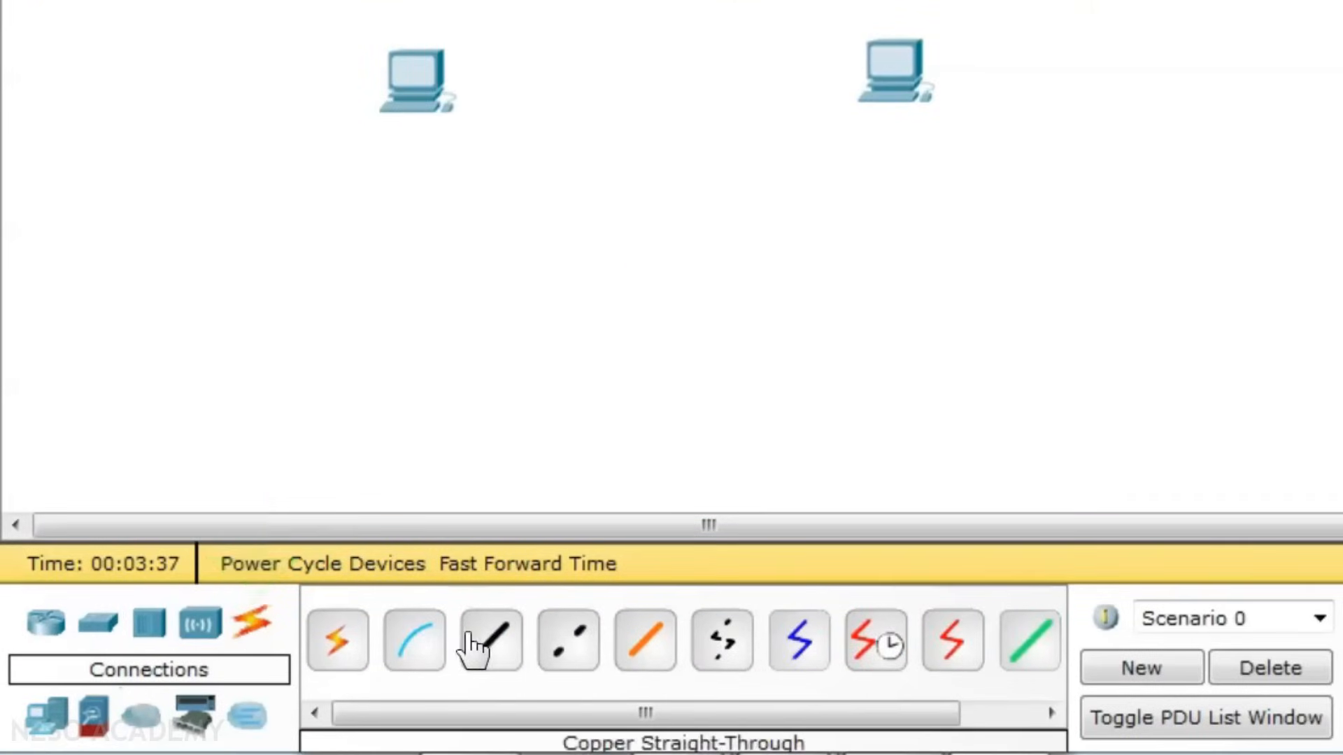
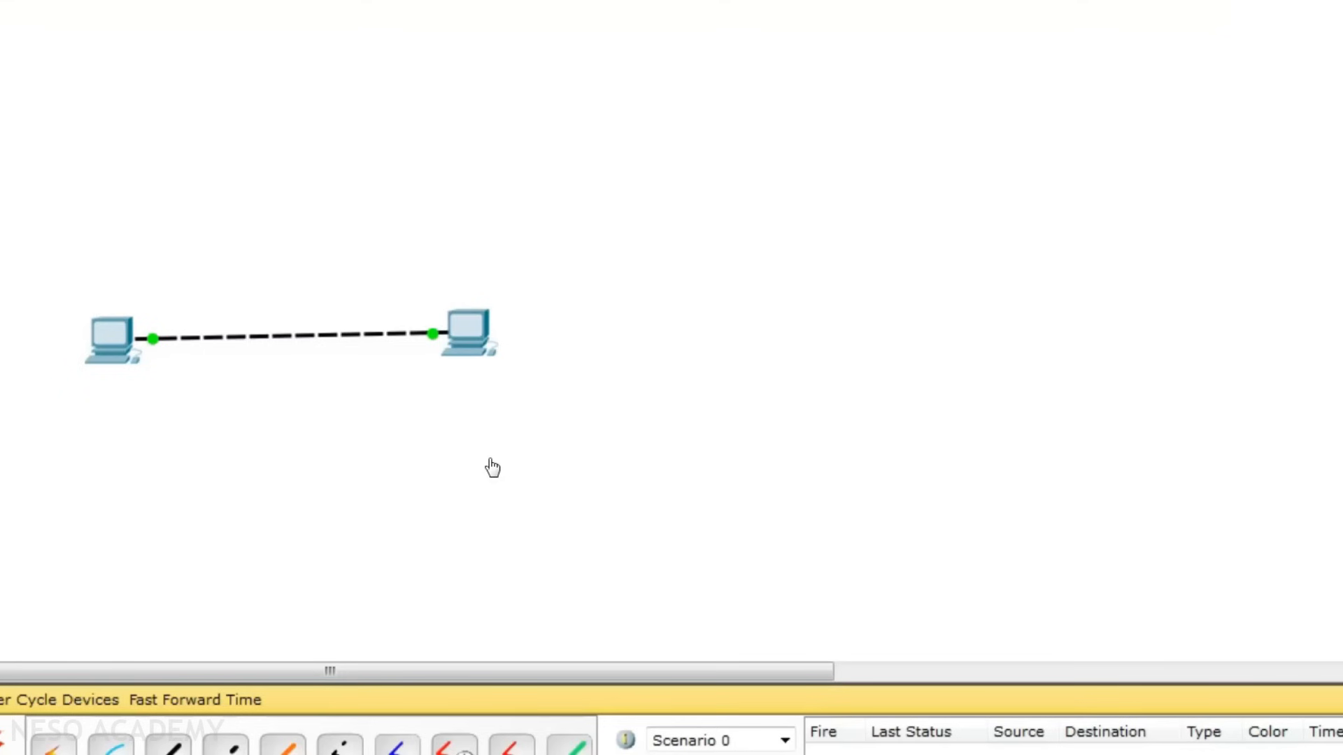
Give PC0 the static IP address 10.10.10.1 with subnet mask 255.0.0.0 and close its configuration window.
click(123, 336)
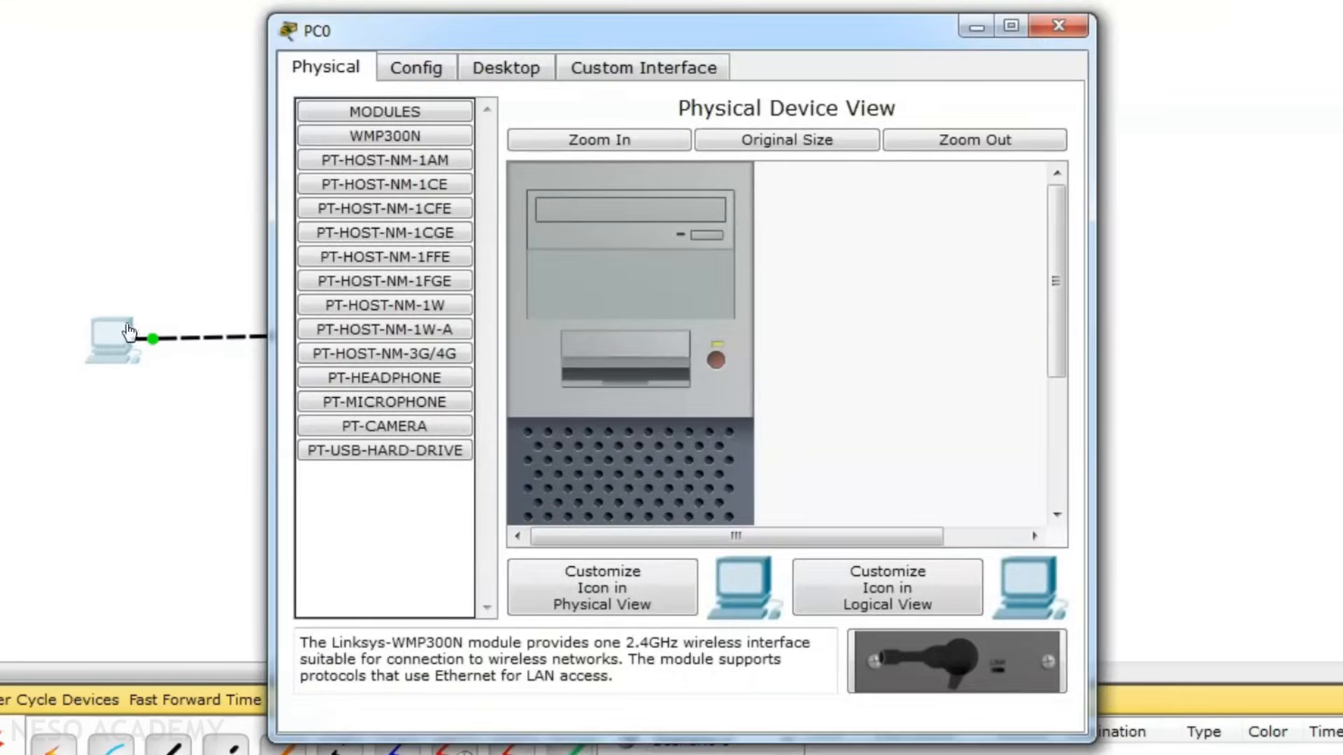
click(520, 76)
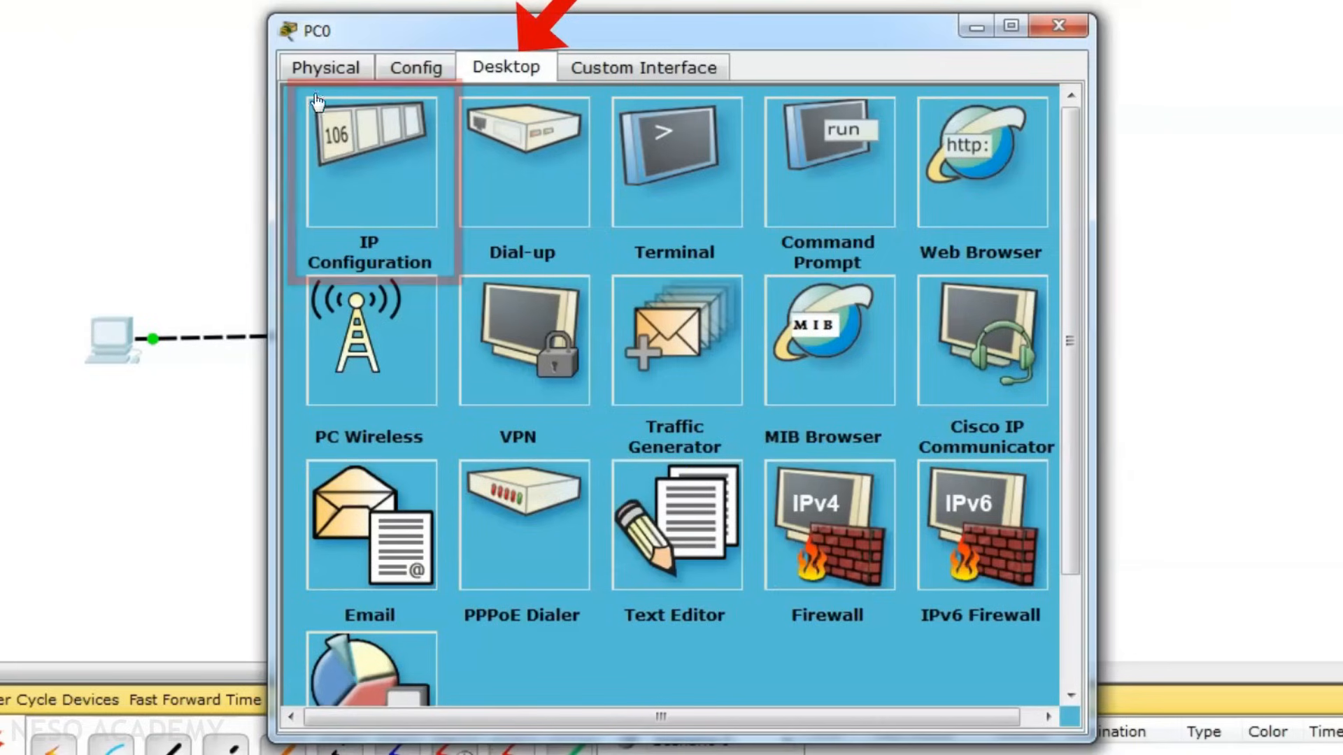
click(380, 186)
click(520, 216)
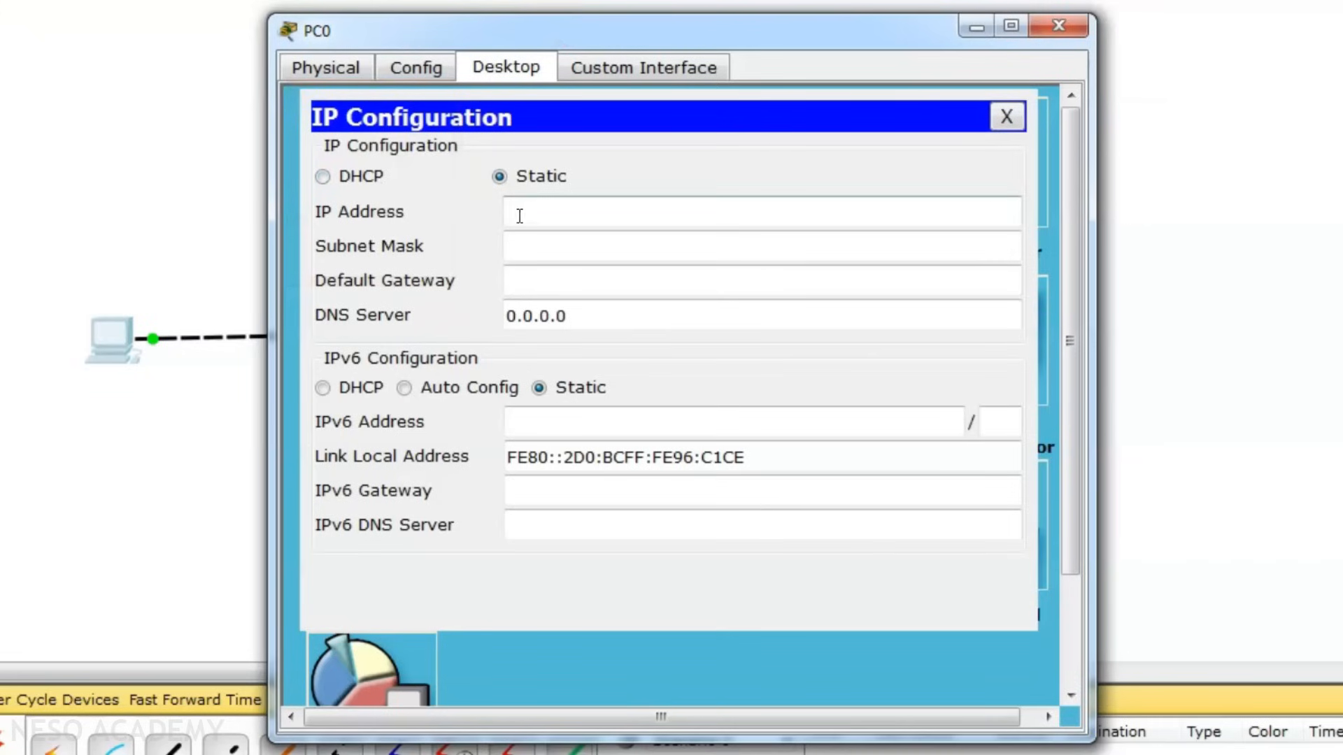
text(10.10.10.1)
click(677, 233)
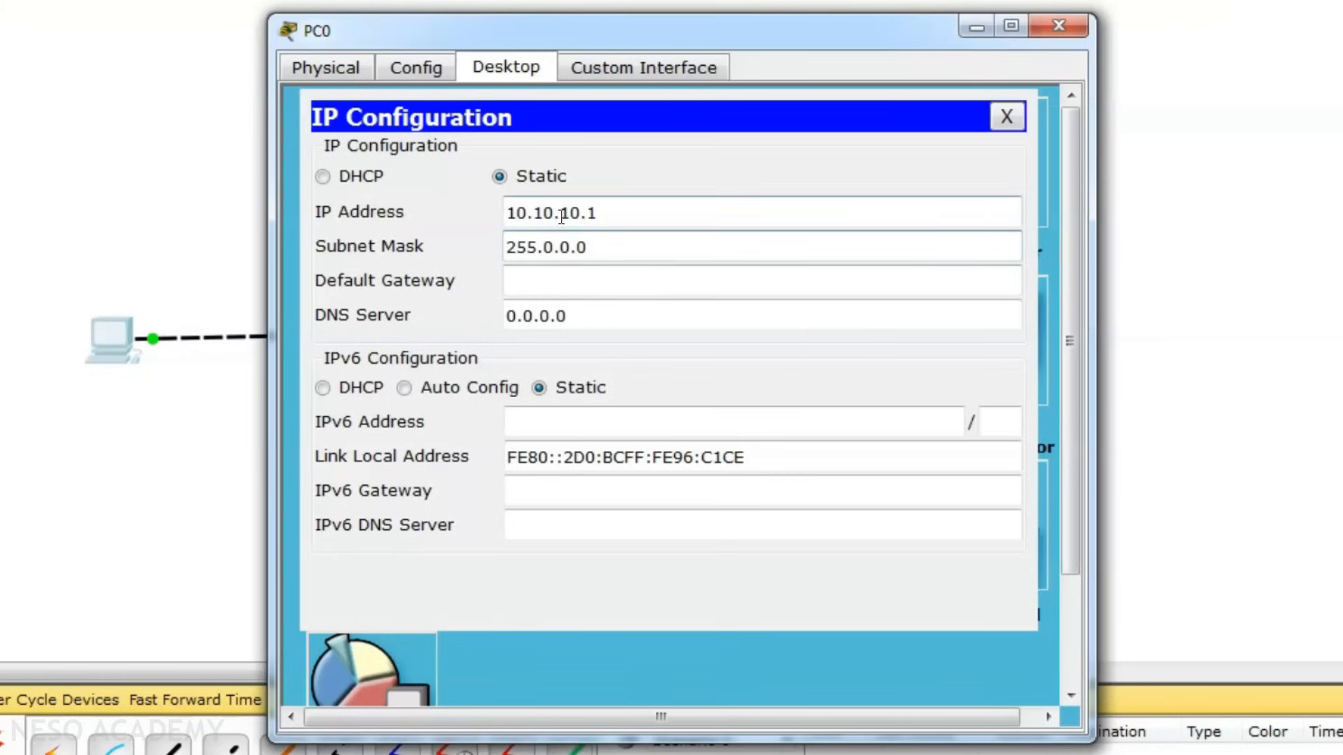
click(1054, 28)
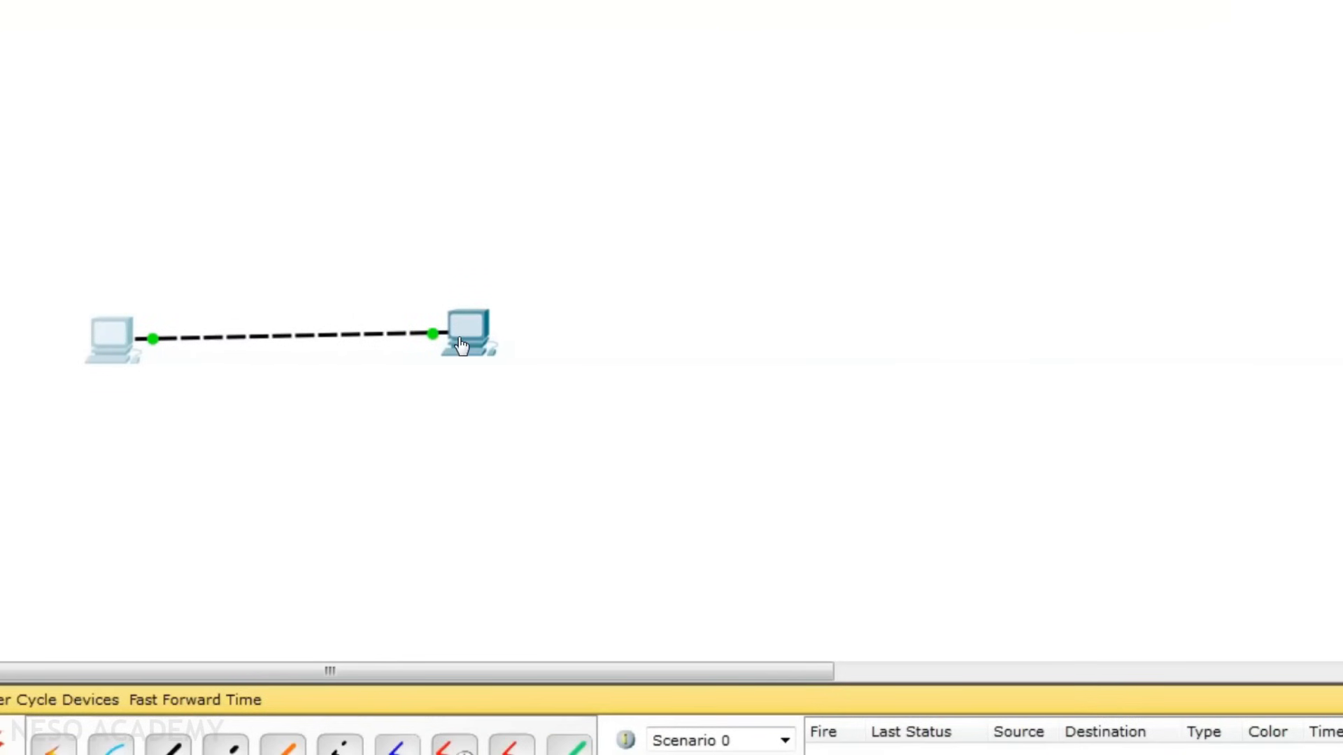
Give PC1 the static IP address 10.10.10.2 with subnet mask 255.0.0.0 and close its configuration window.
click(461, 345)
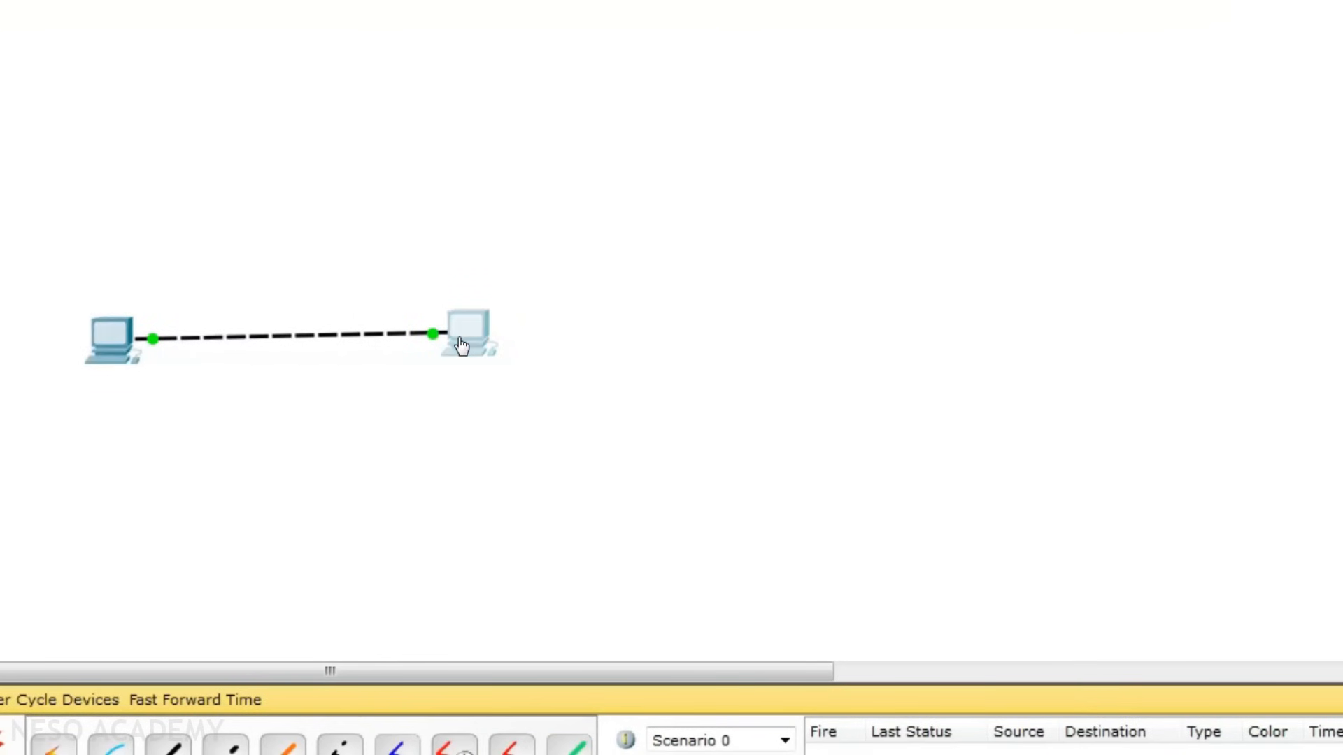
click(506, 73)
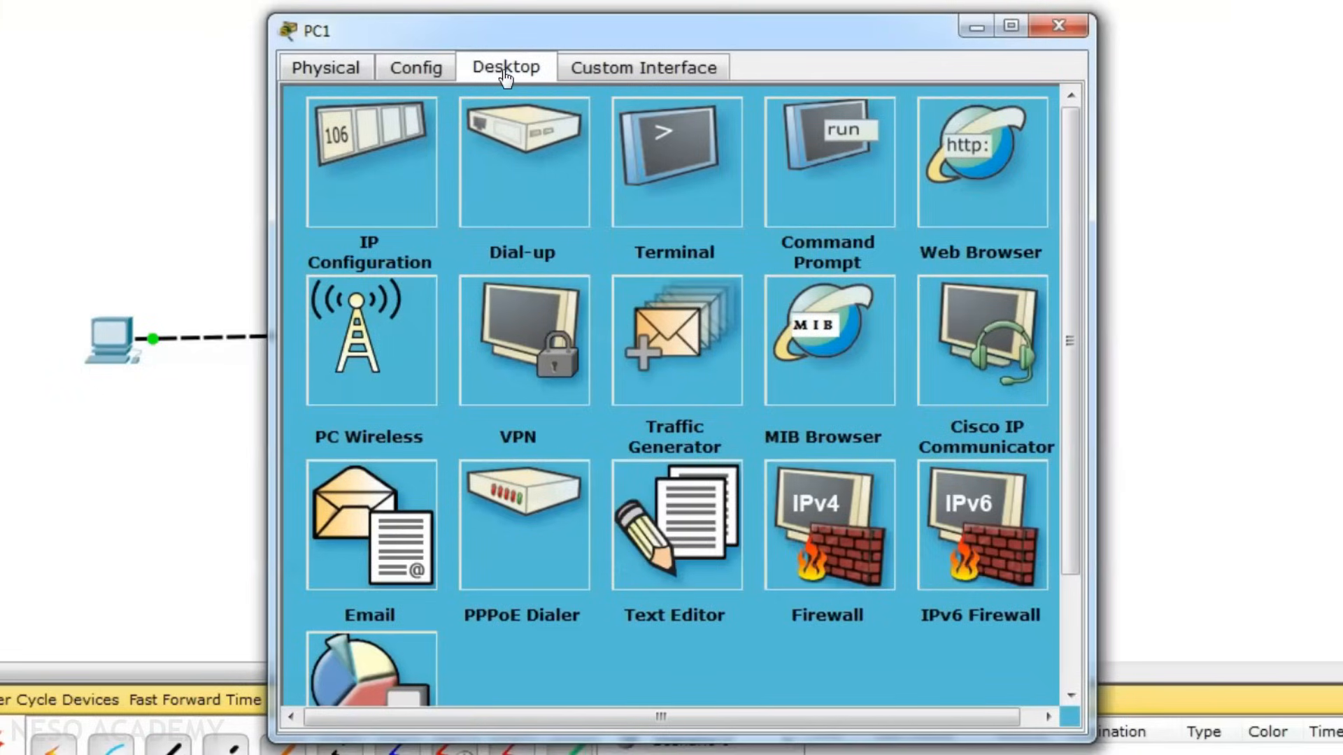
click(399, 190)
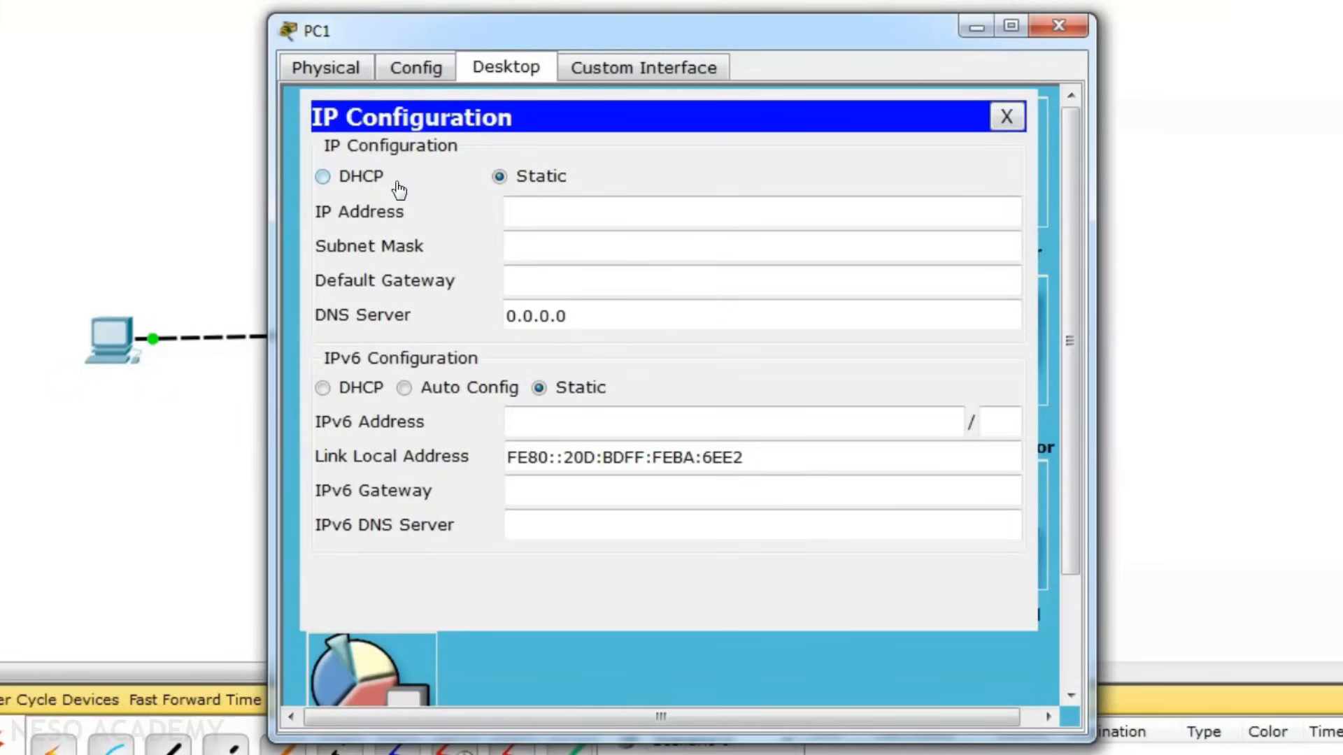
click(532, 214)
text(10.10.10.2)
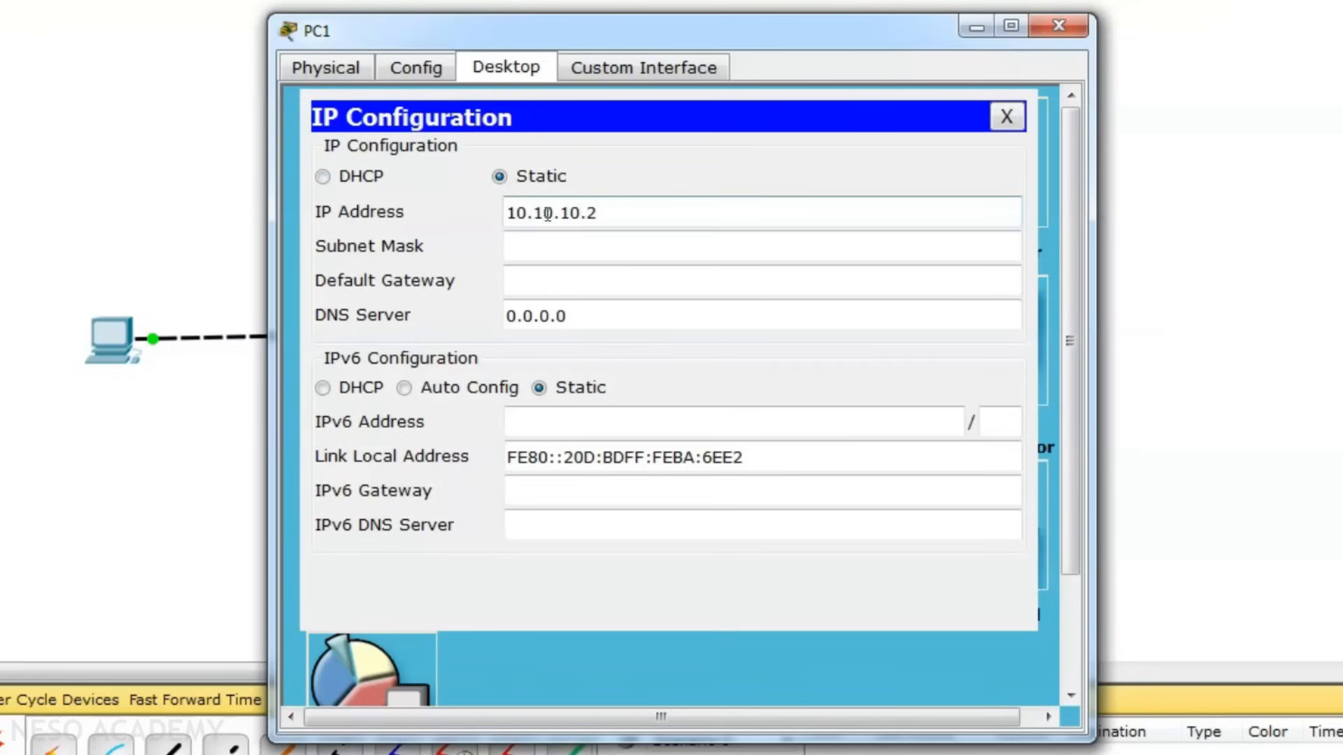
click(643, 257)
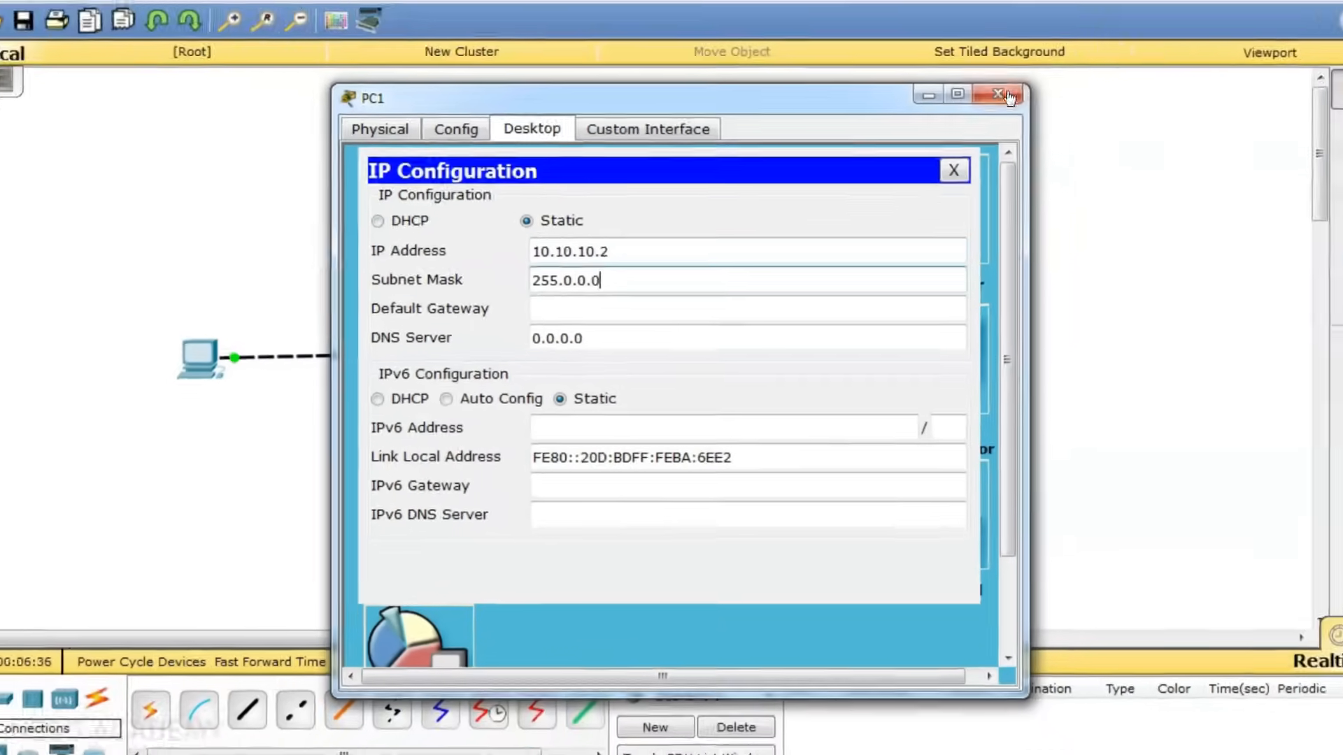
click(1059, 26)
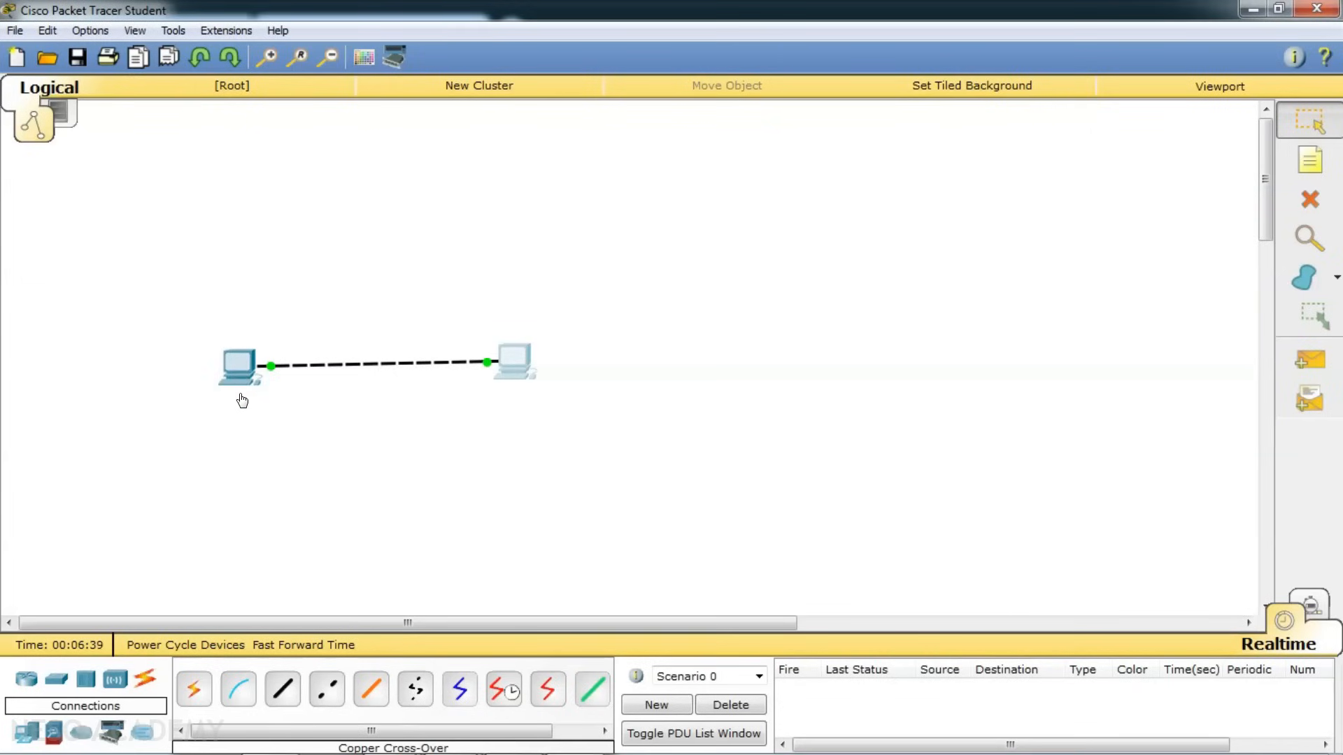
Place the text note 10.10.10.1 below PC0 and 10.10.10.2 below PC1, moving both notes close under their PCs.
mouse_move(242, 400)
click(1309, 159)
click(195, 400)
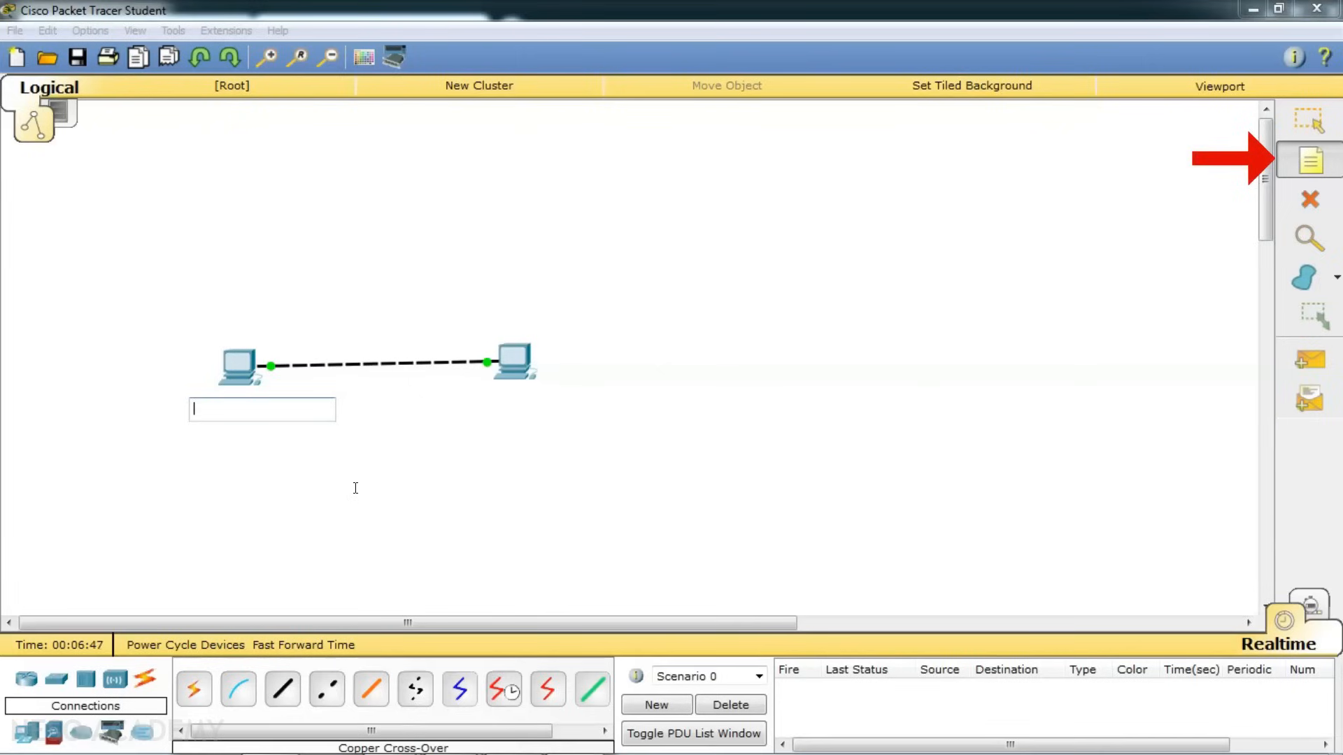
text(10.10.10.)
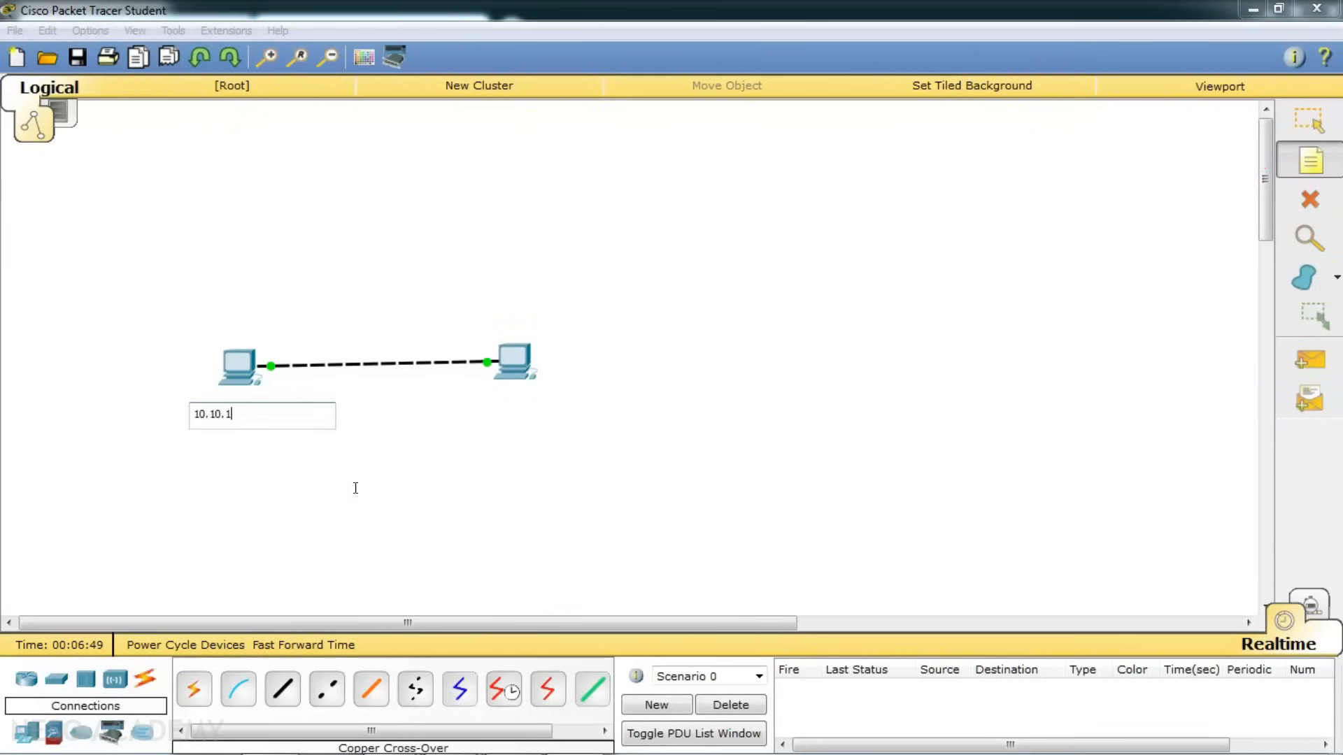
text(1)
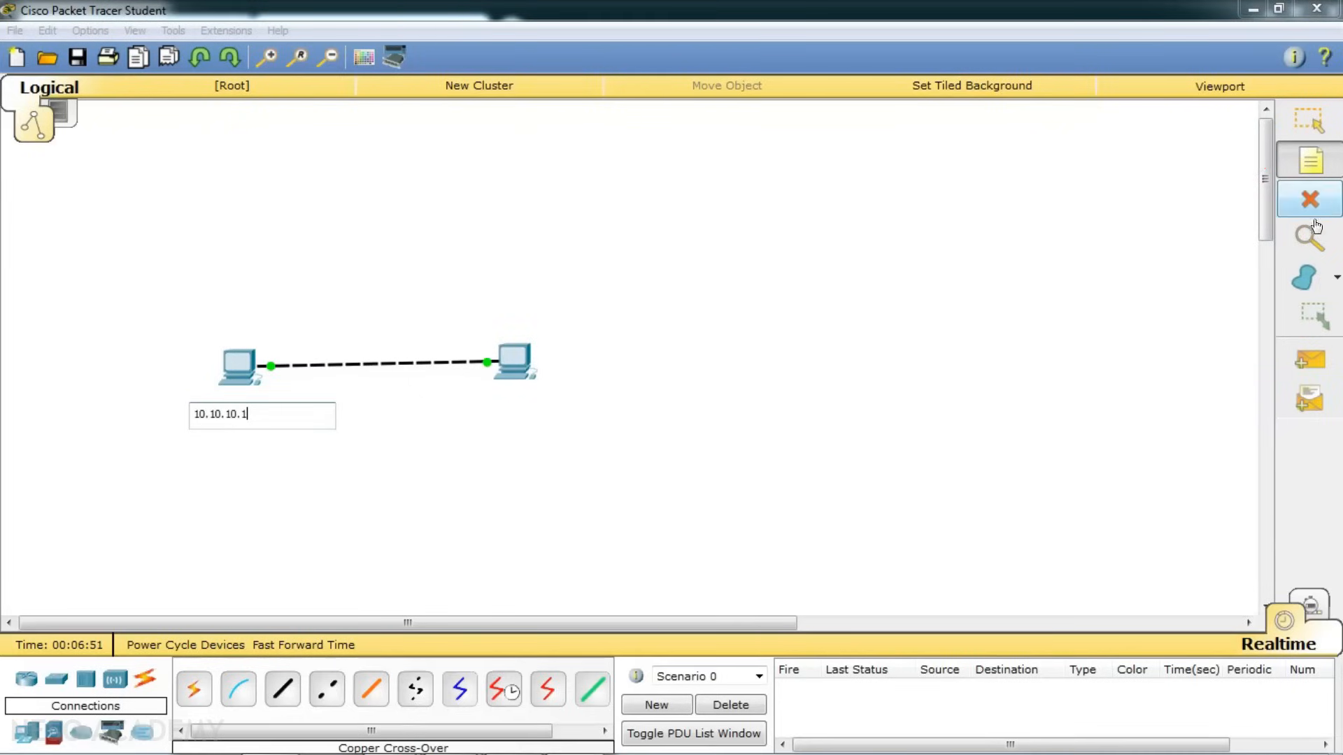
click(487, 405)
text(10.10.10.2)
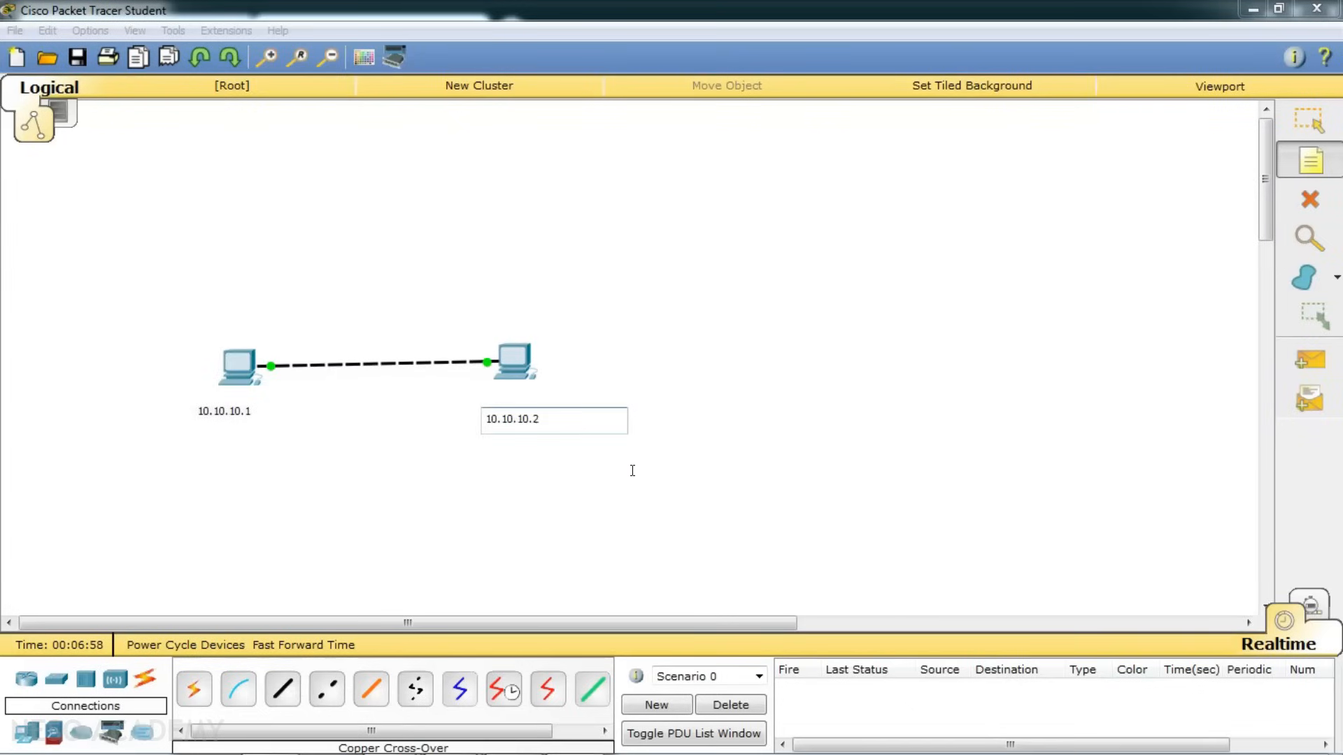
key(Escape)
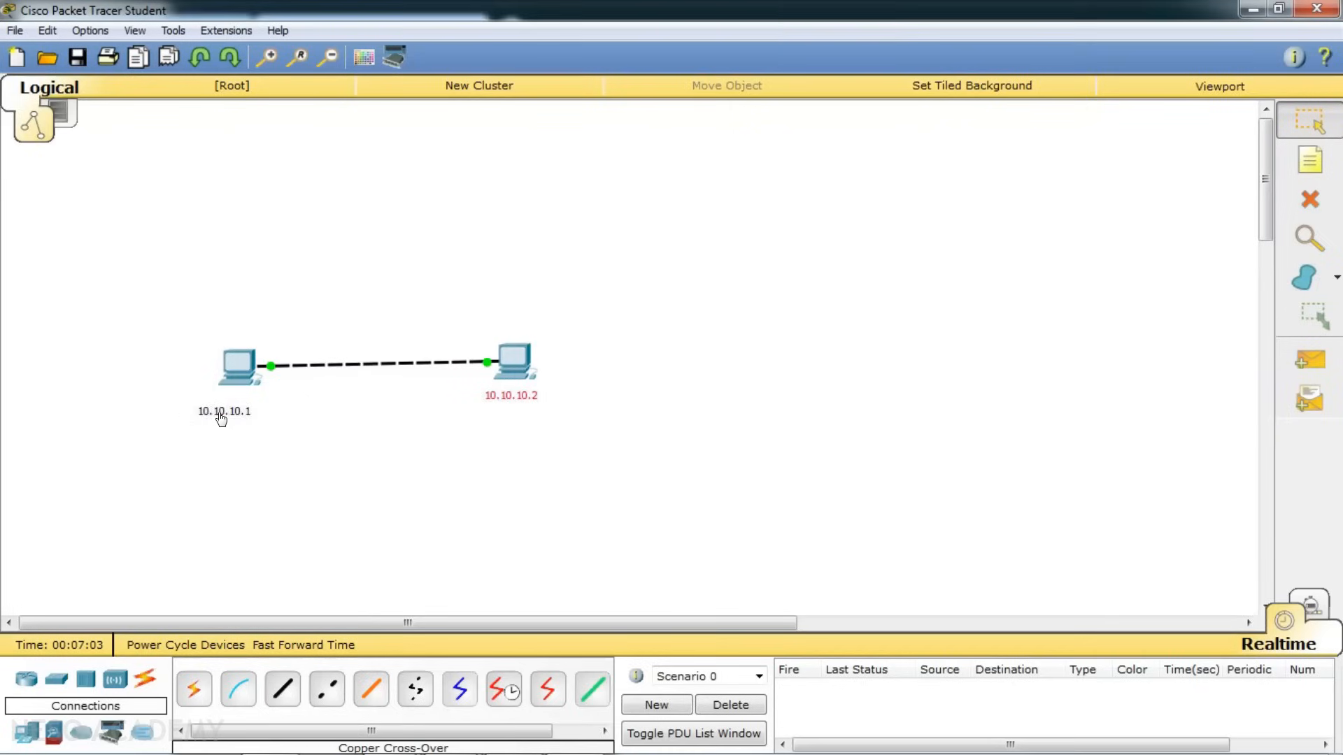
drag(221, 418, 234, 409)
Run ipconfig in PC0's Command Prompt, highlight the IP address in the output, and close the PC0 window.
click(238, 367)
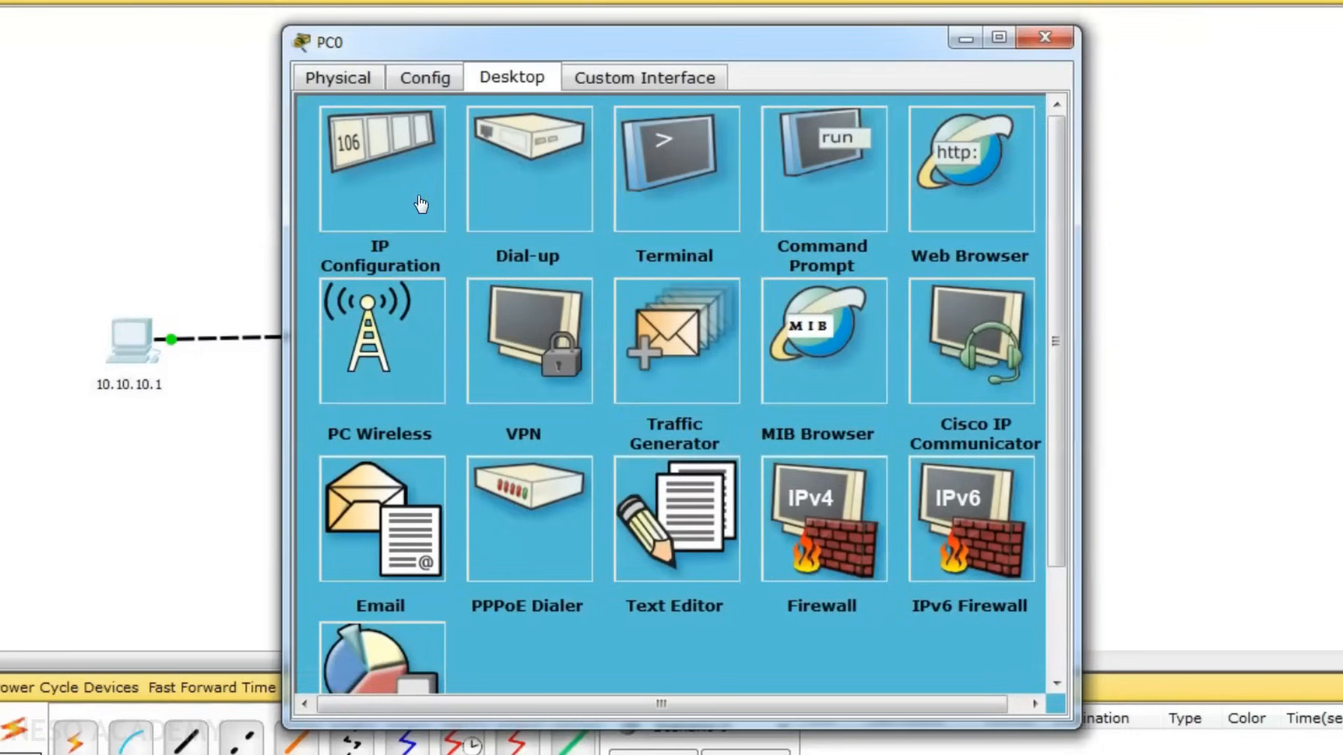
click(820, 201)
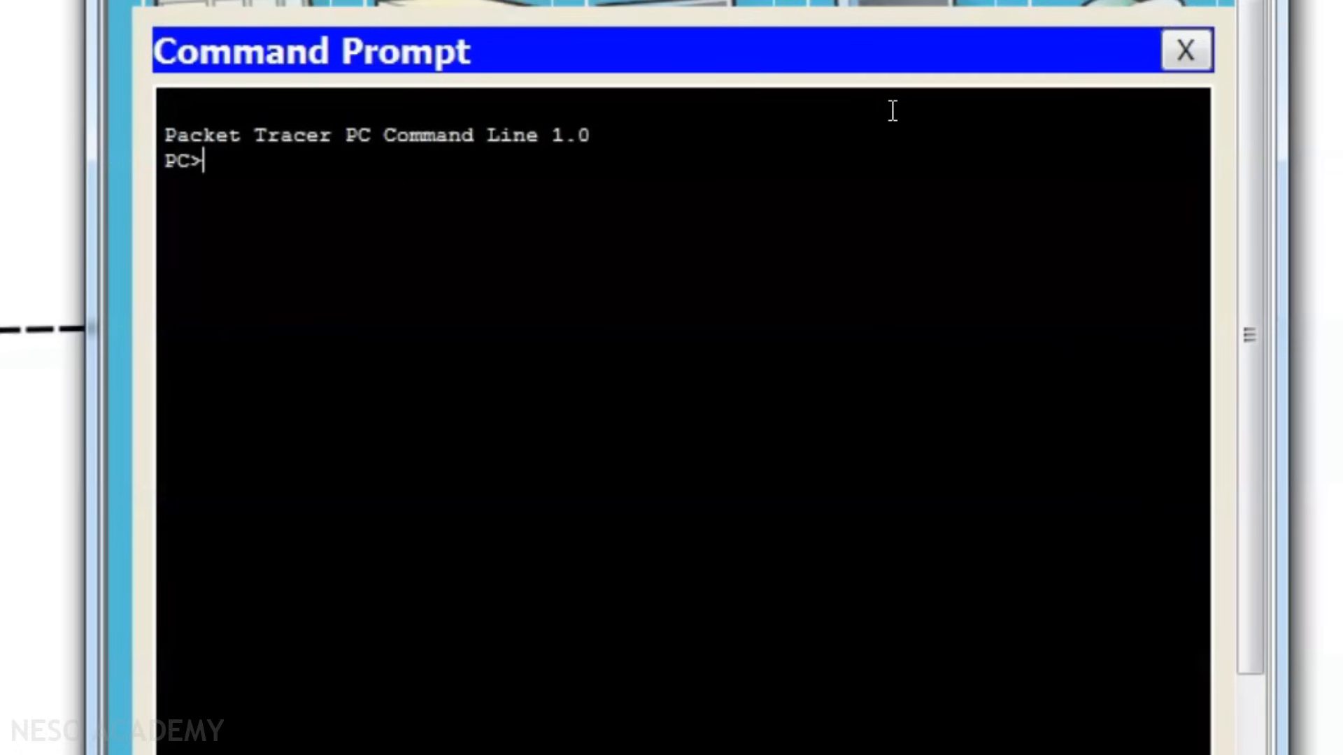
text(ipconfig)
key(Return)
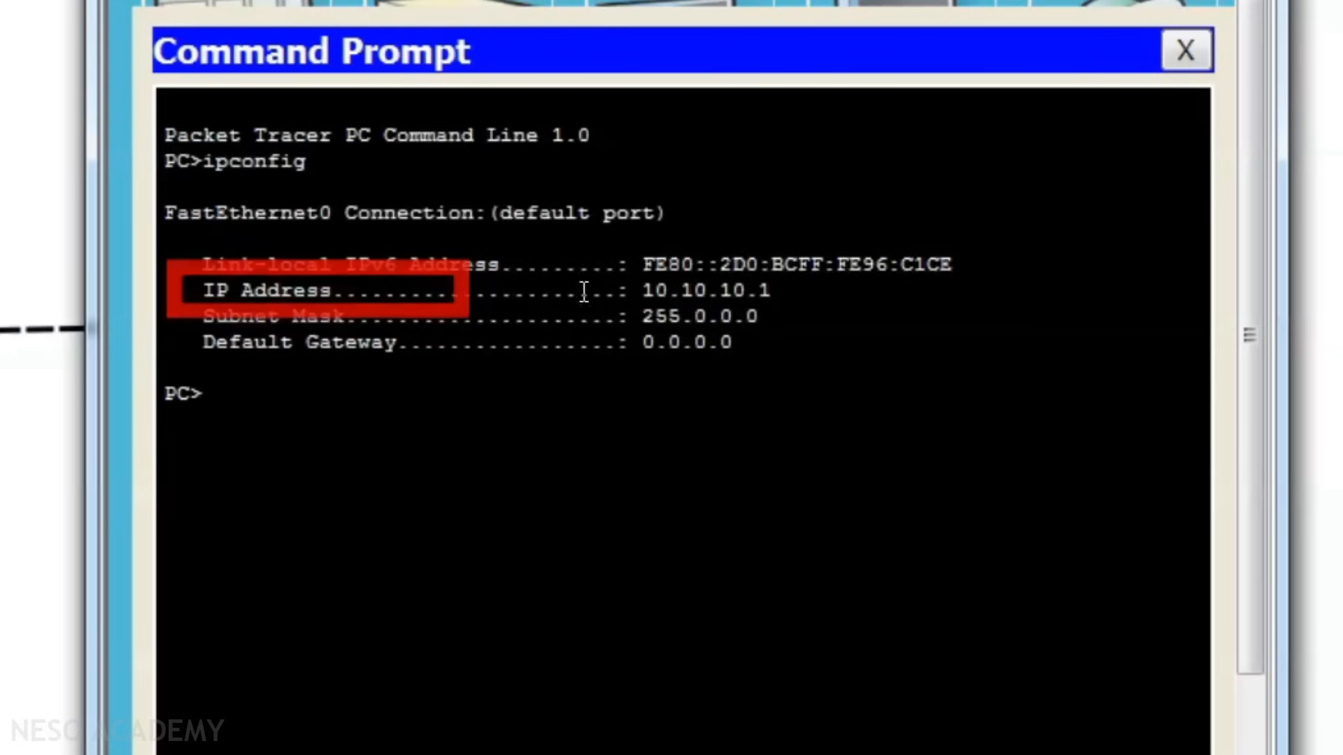
drag(626, 294, 776, 292)
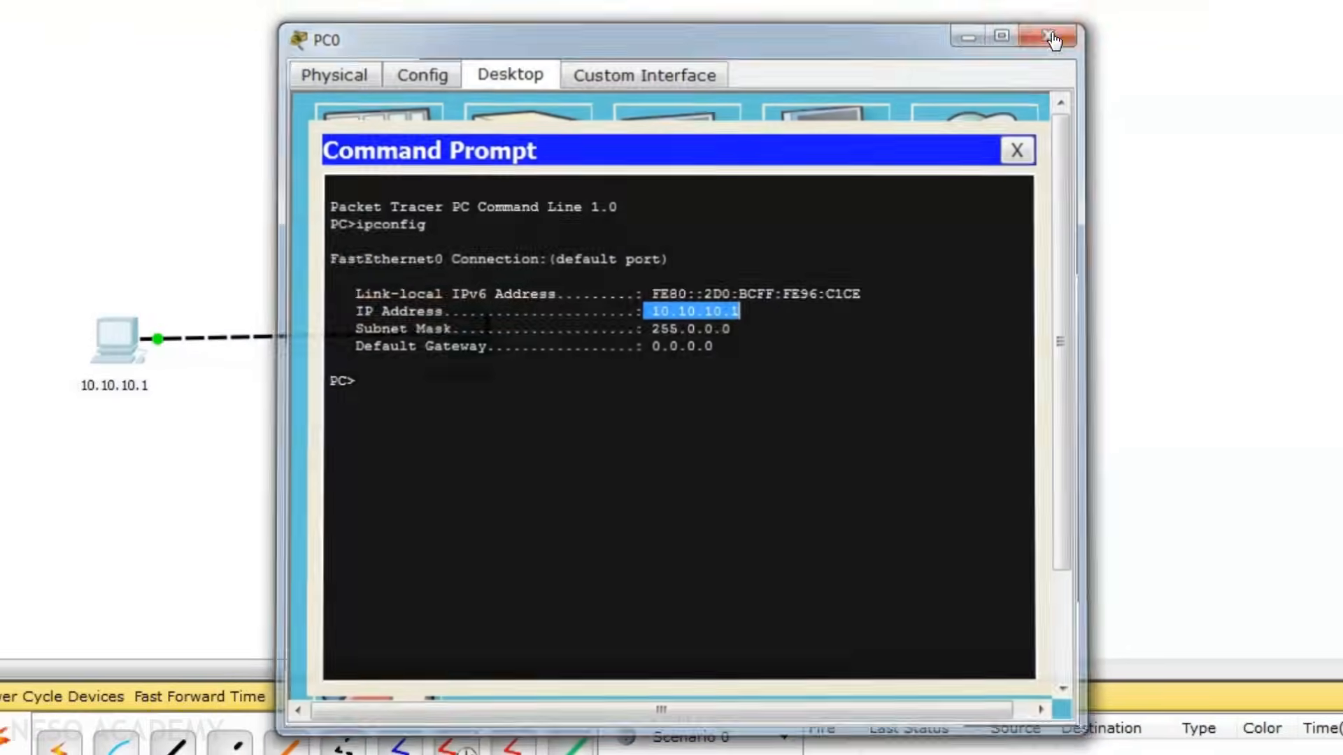
click(1061, 23)
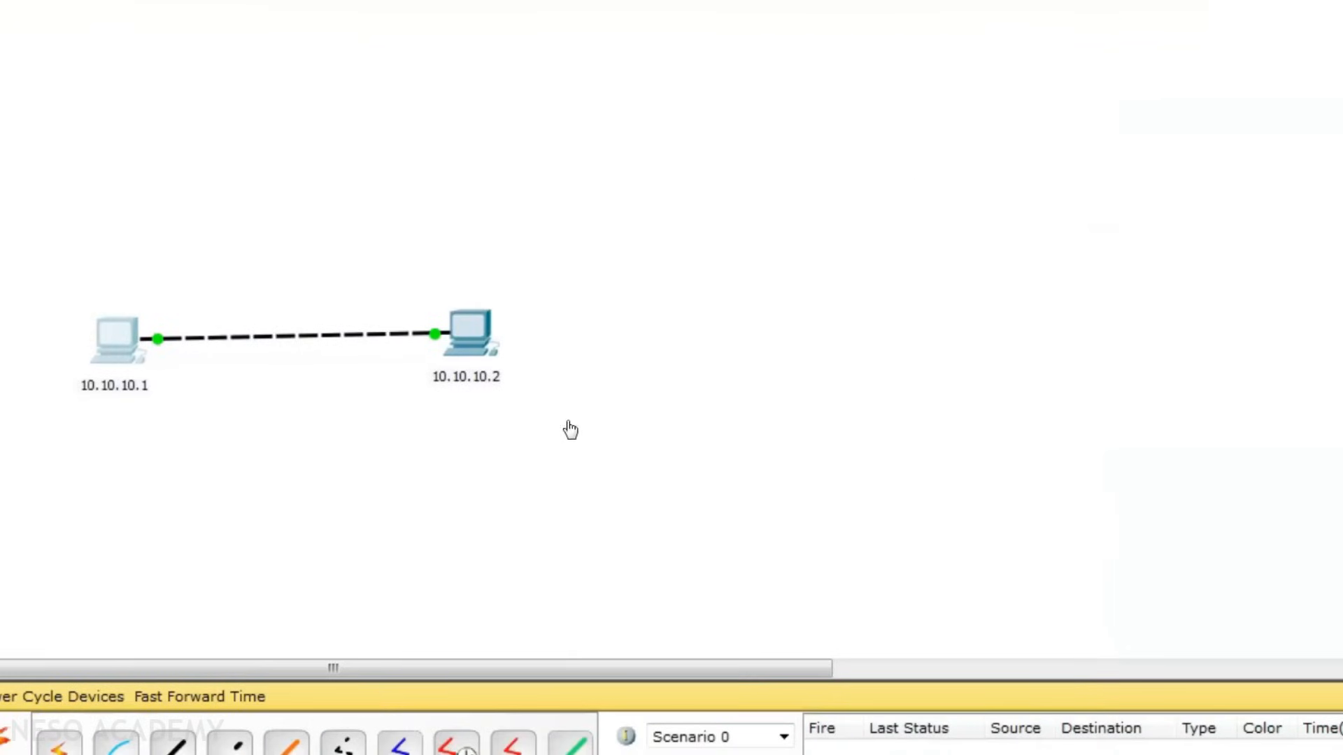
Run ipconfig in PC1's Command Prompt, highlight the IP address in the output, and close the PC1 window.
click(470, 340)
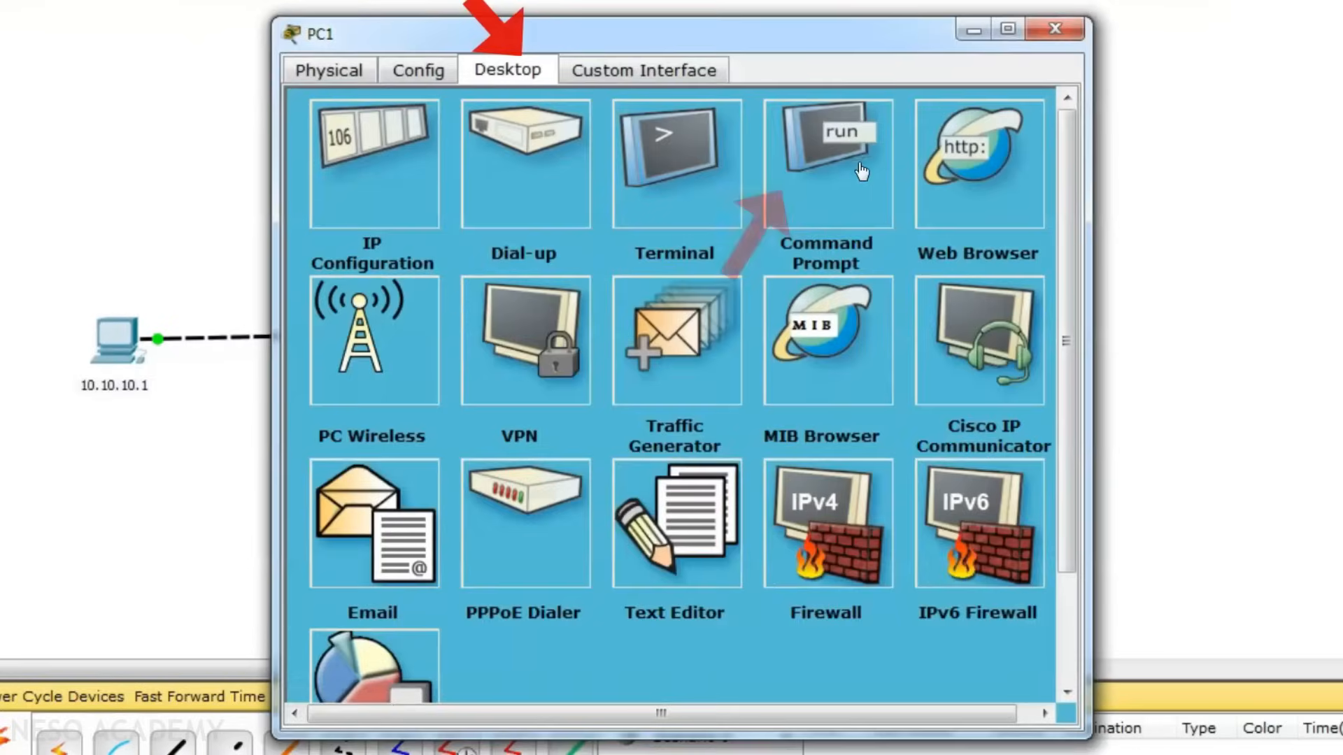
click(820, 173)
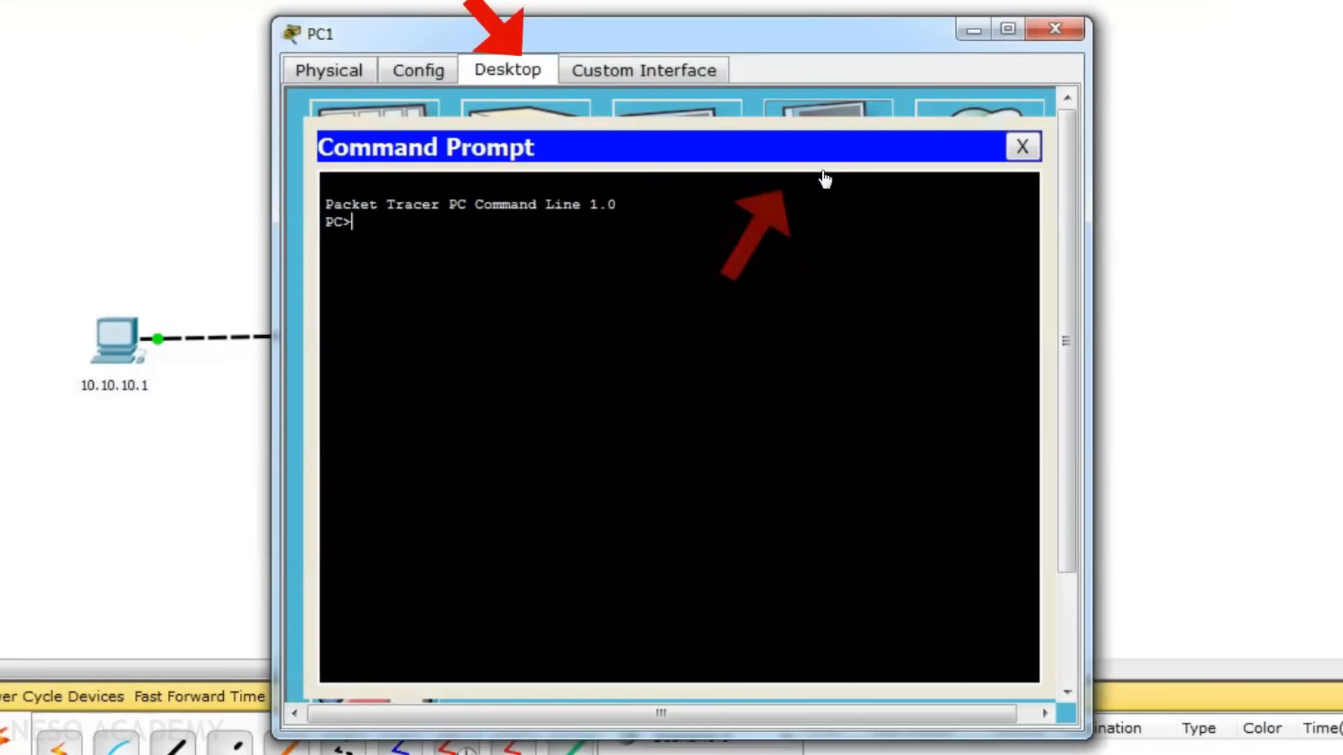
text(ipc)
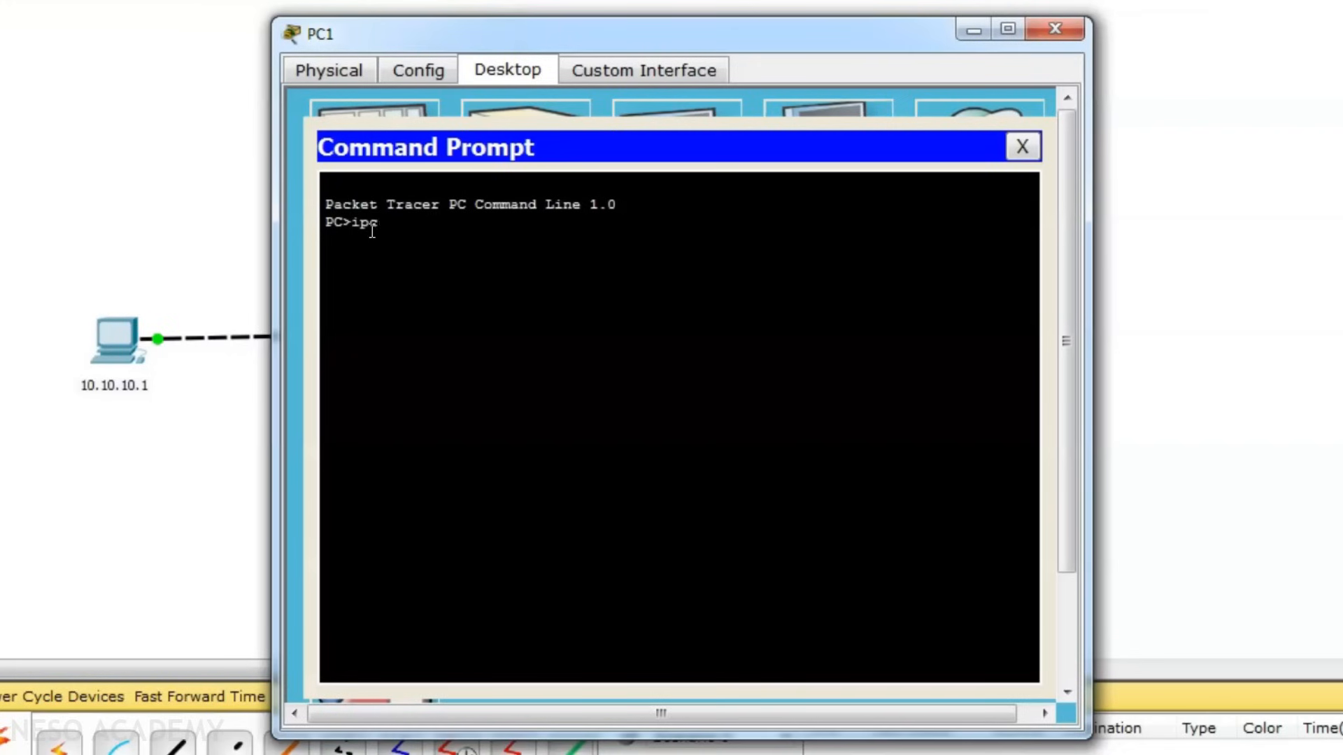
text(onfig)
key(Return)
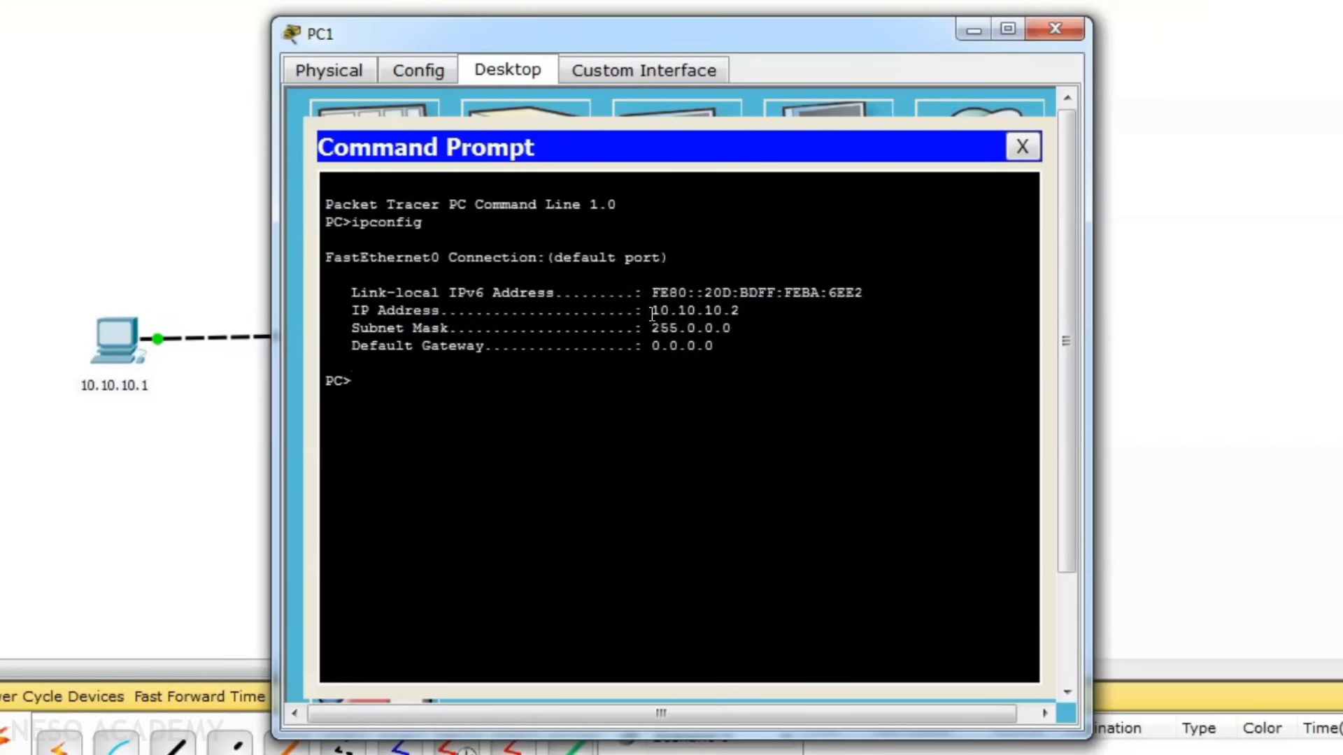
drag(651, 311, 740, 312)
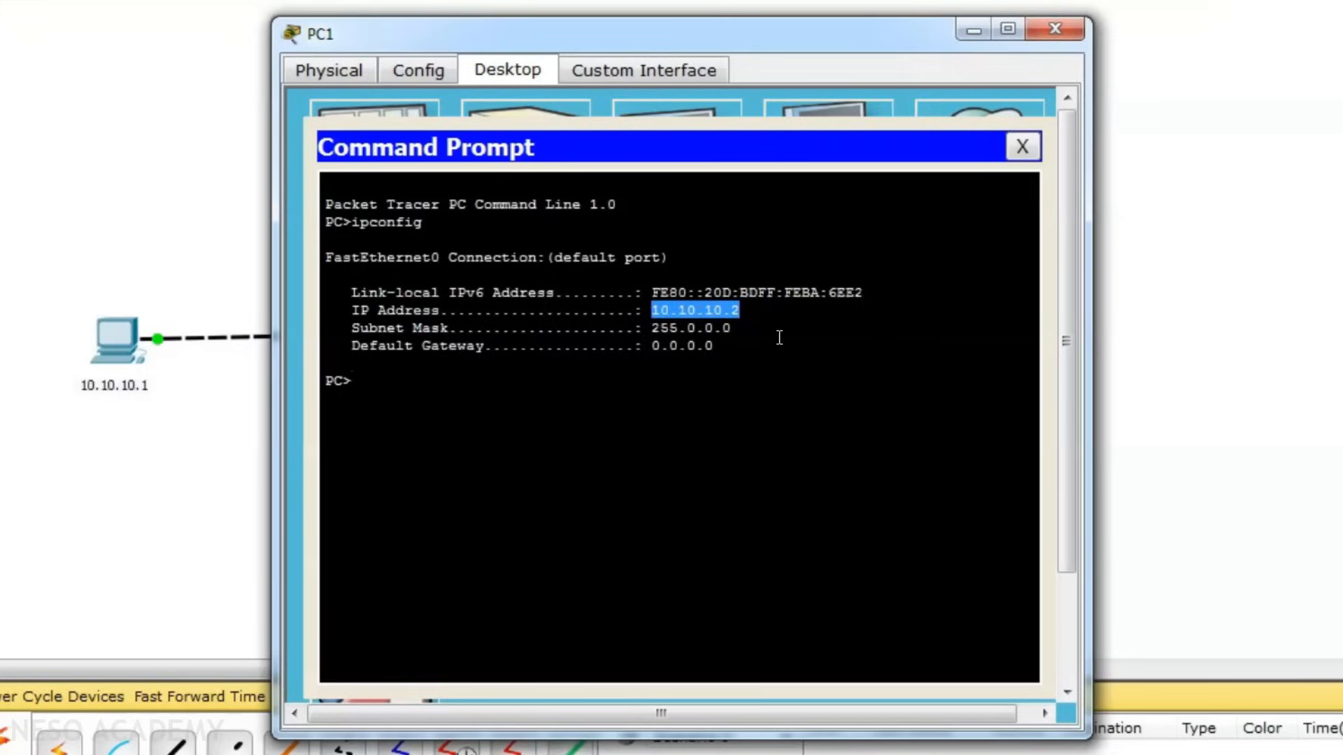
click(1056, 29)
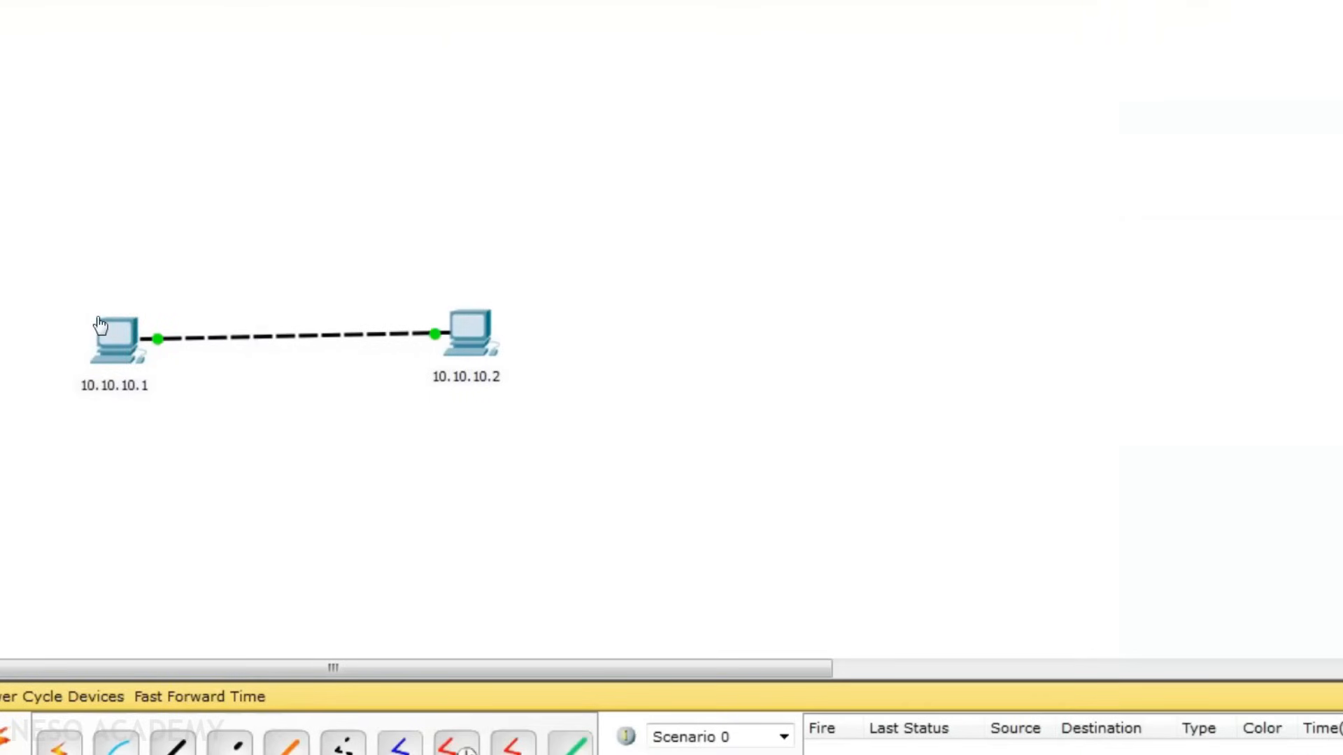
Run ipconfig /all in PC0's Command Prompt, highlight the physical address, and close the PC0 window.
click(107, 346)
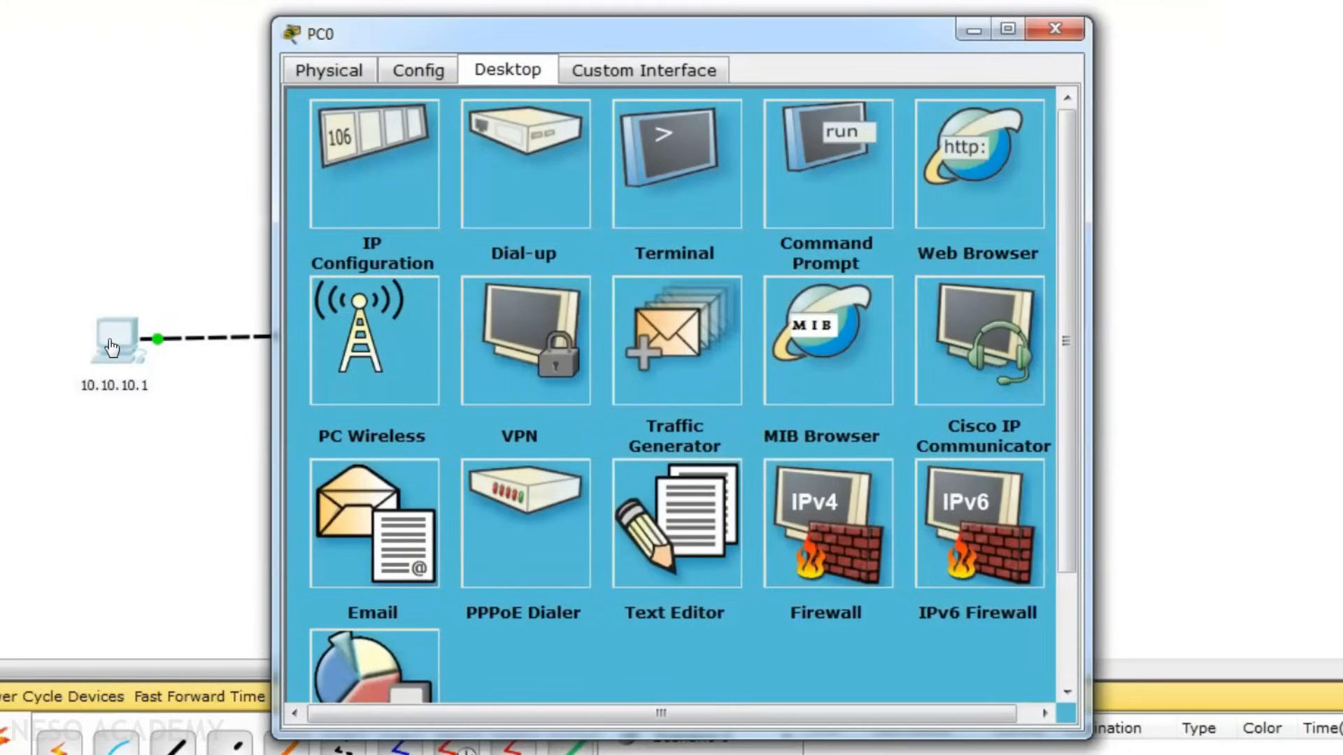
click(822, 184)
text(ipconfig)
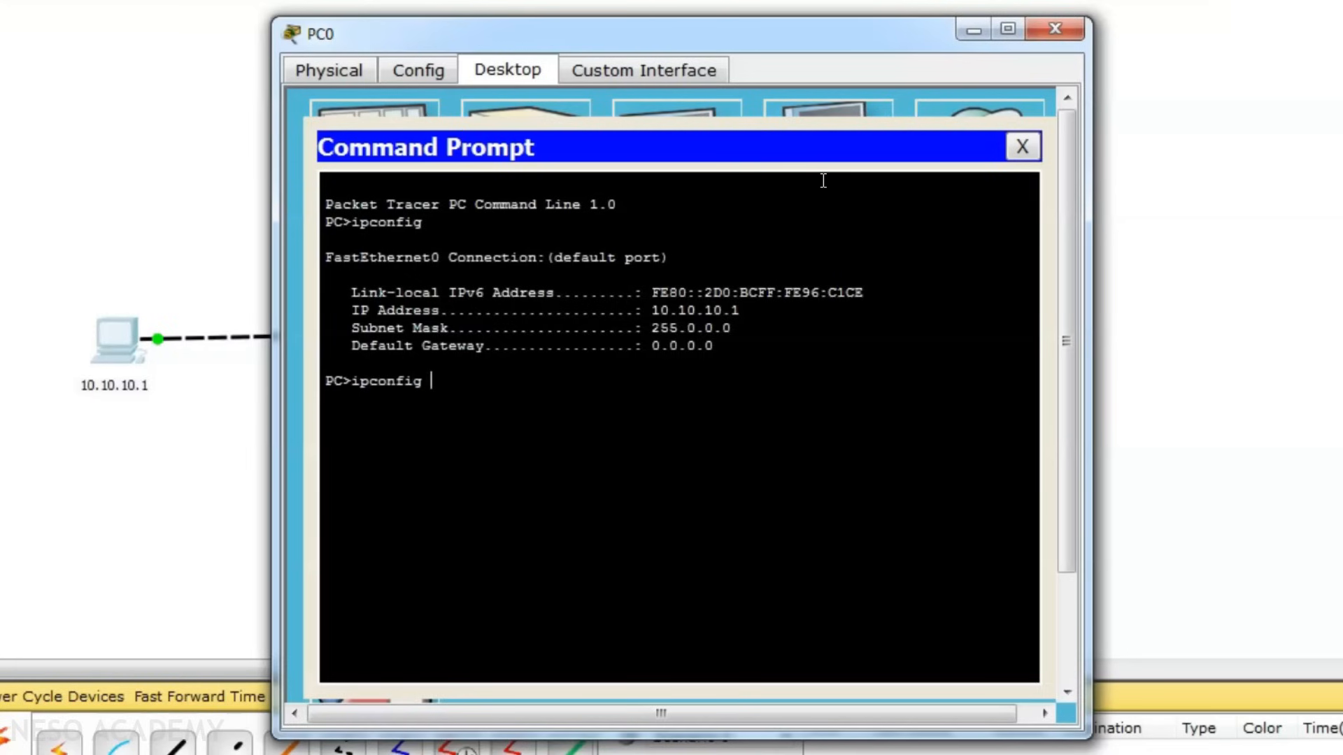
text( /all)
key(Return)
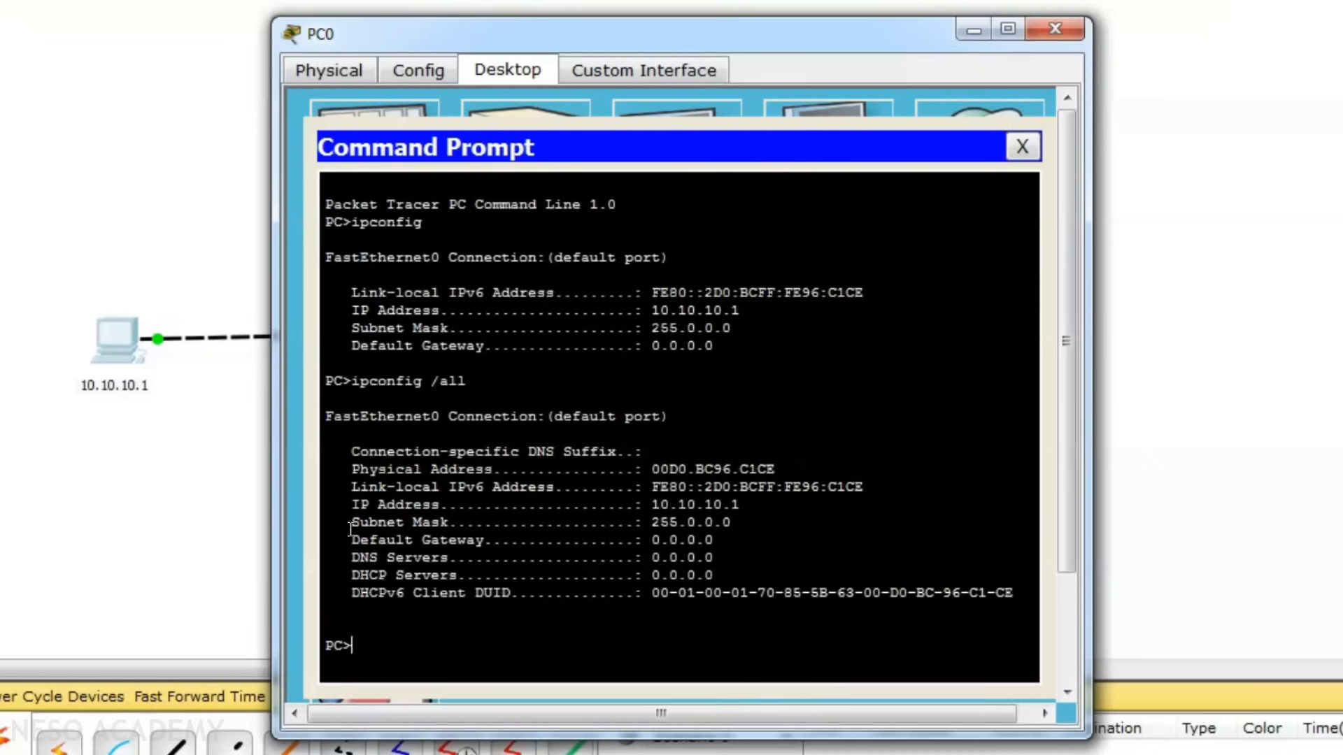
drag(353, 477, 808, 464)
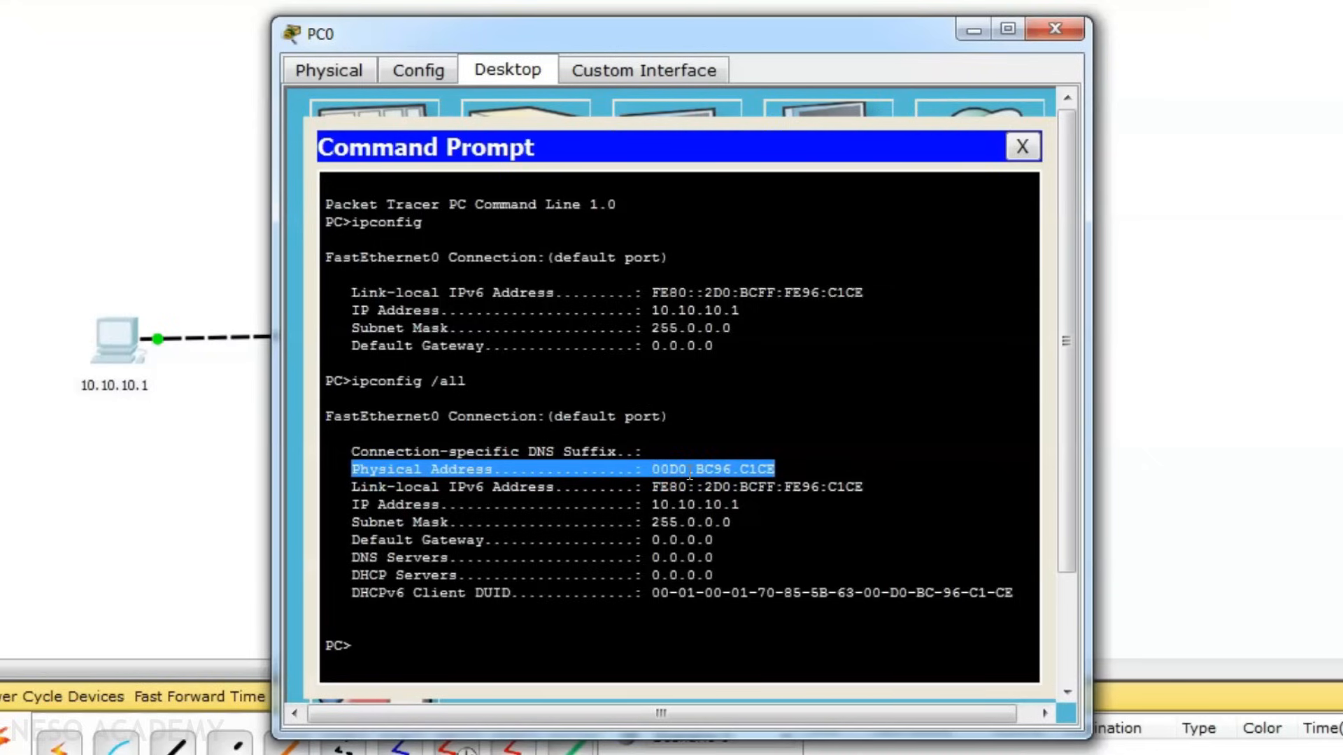
click(788, 470)
drag(789, 470, 653, 472)
click(822, 463)
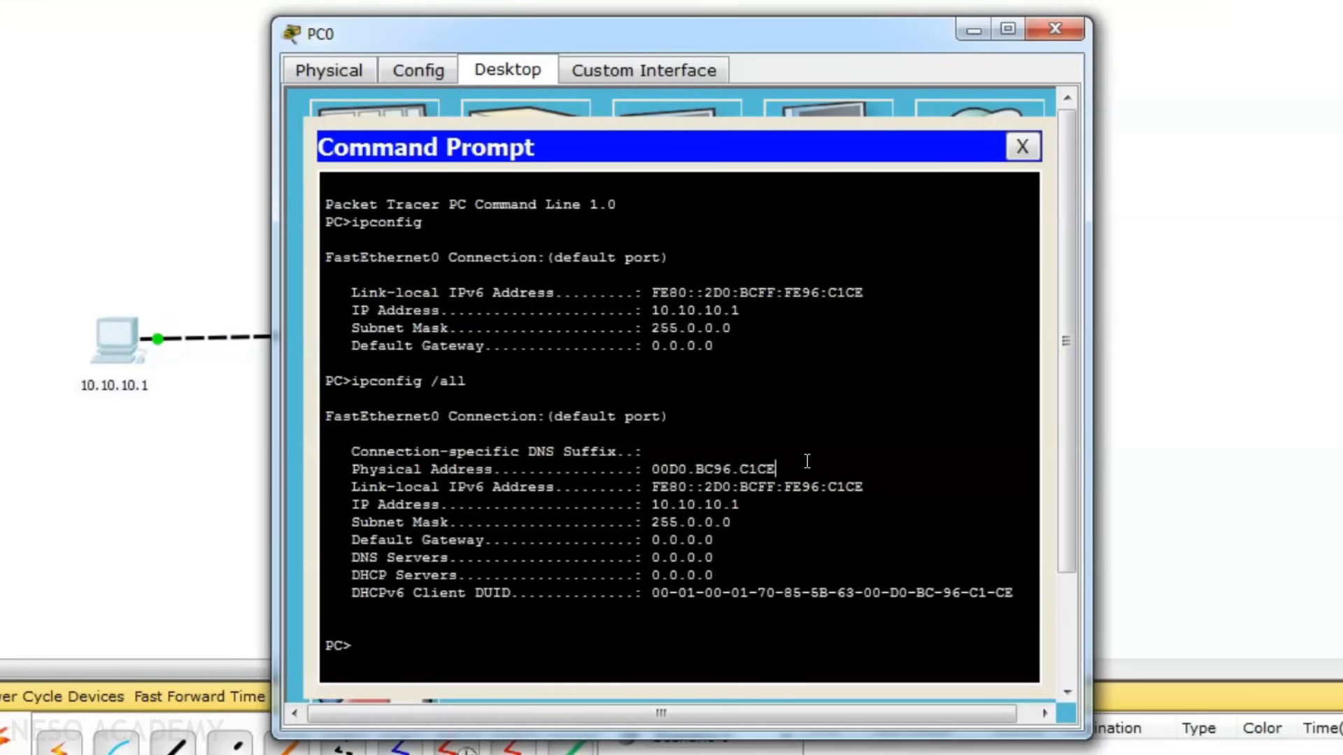
click(1055, 28)
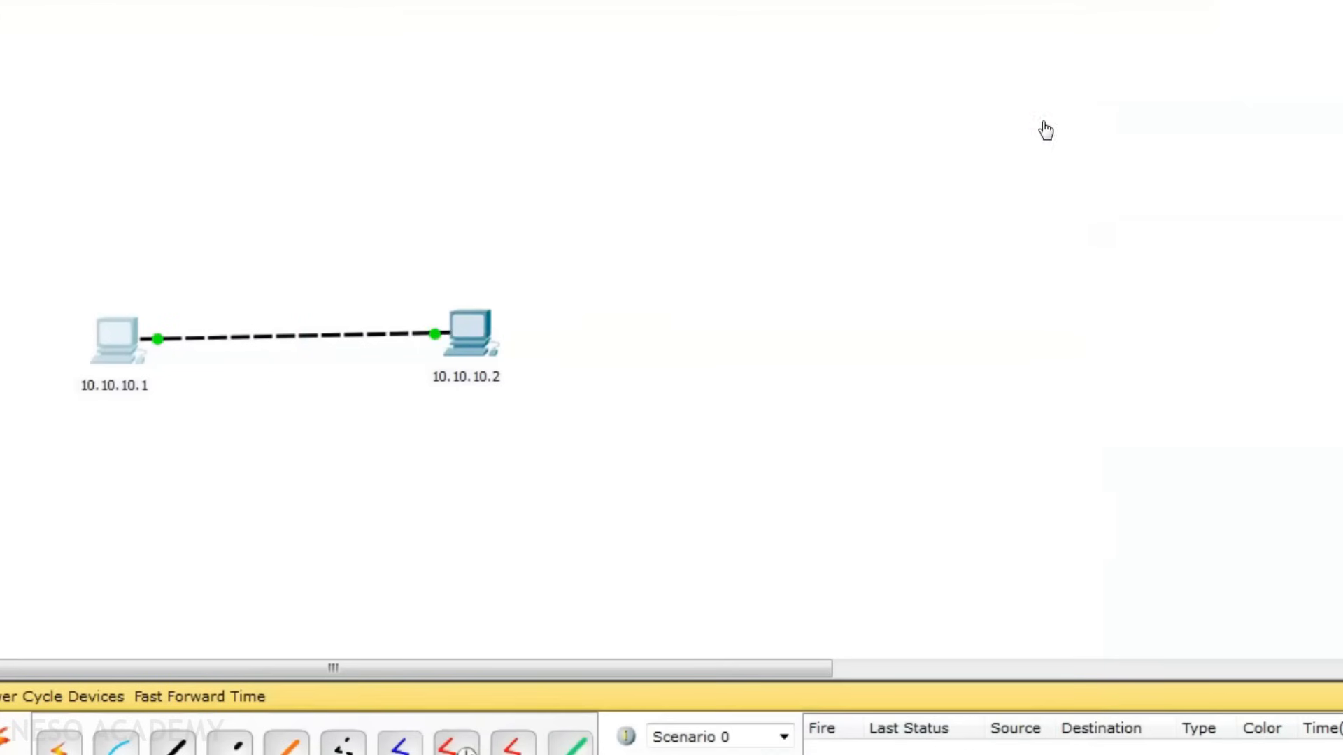
Run ipconfig /all in PC1's Command Prompt and highlight the physical address line.
click(464, 340)
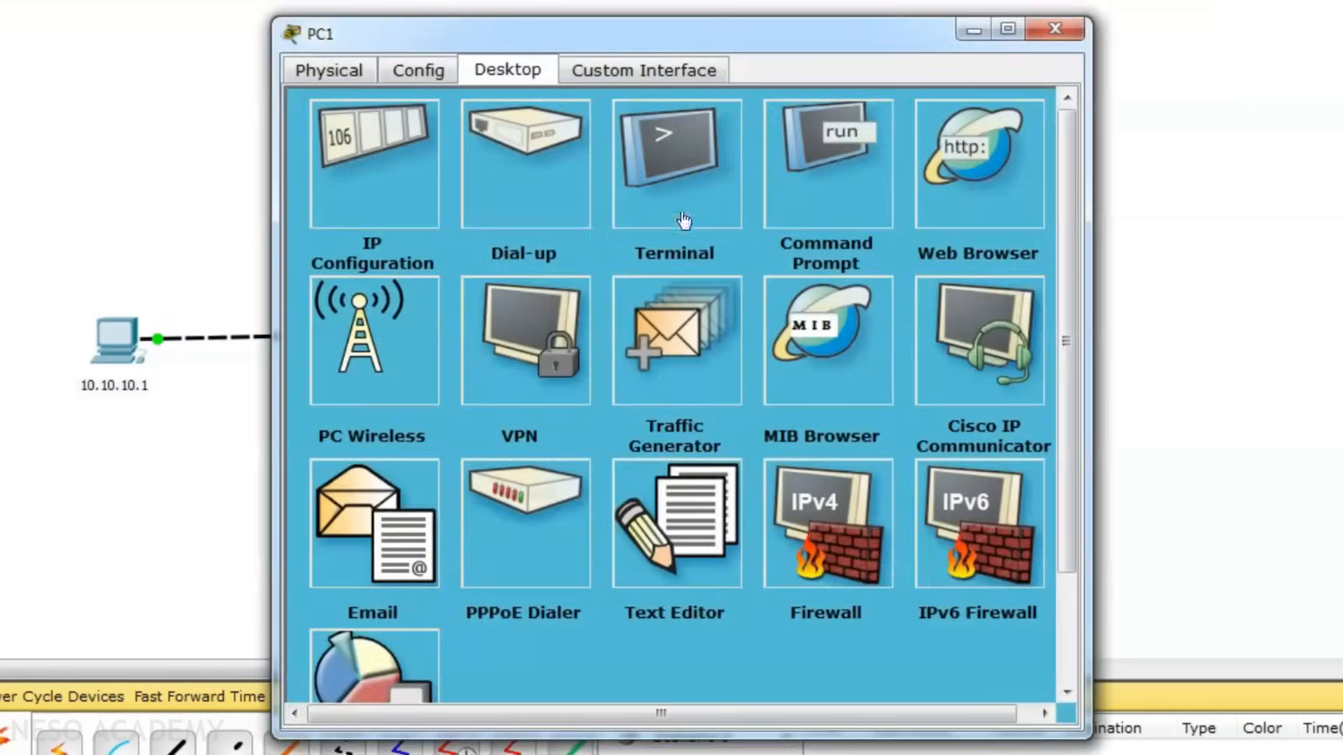
click(871, 168)
text(ip)
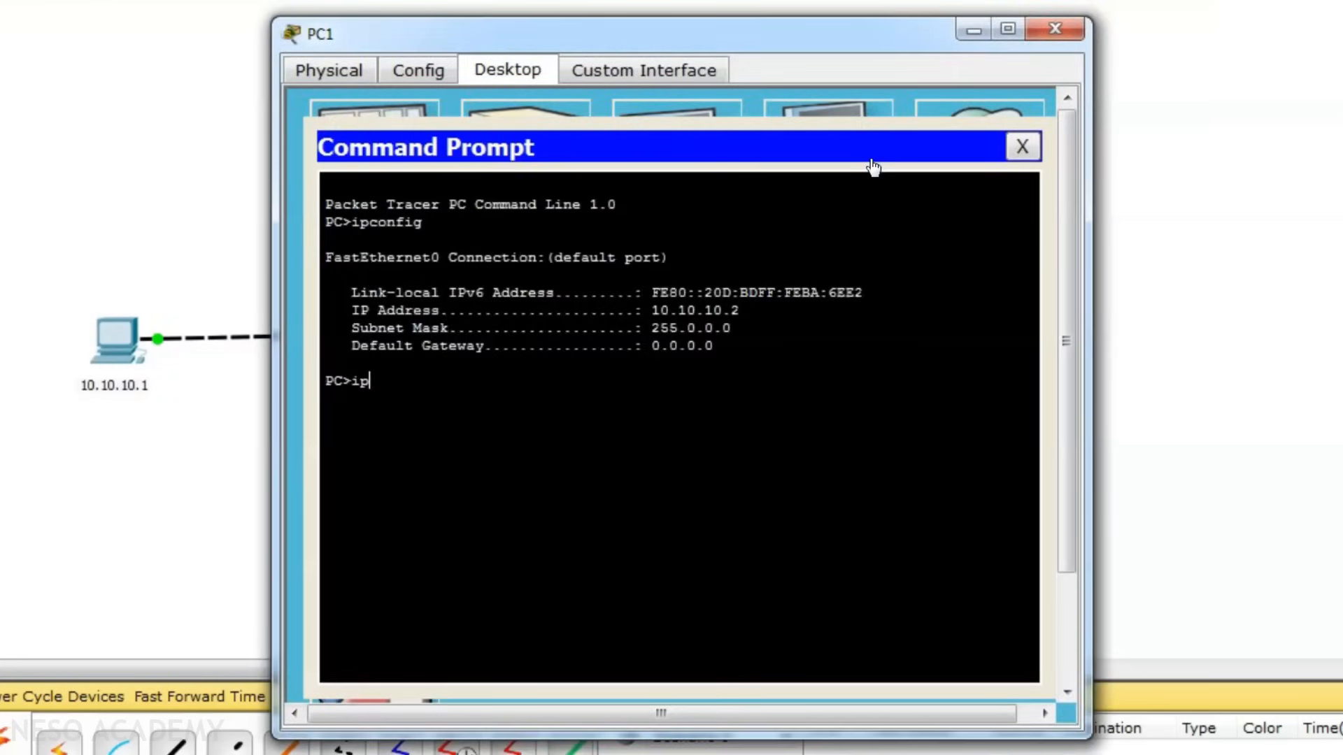
text(config /all)
key(Return)
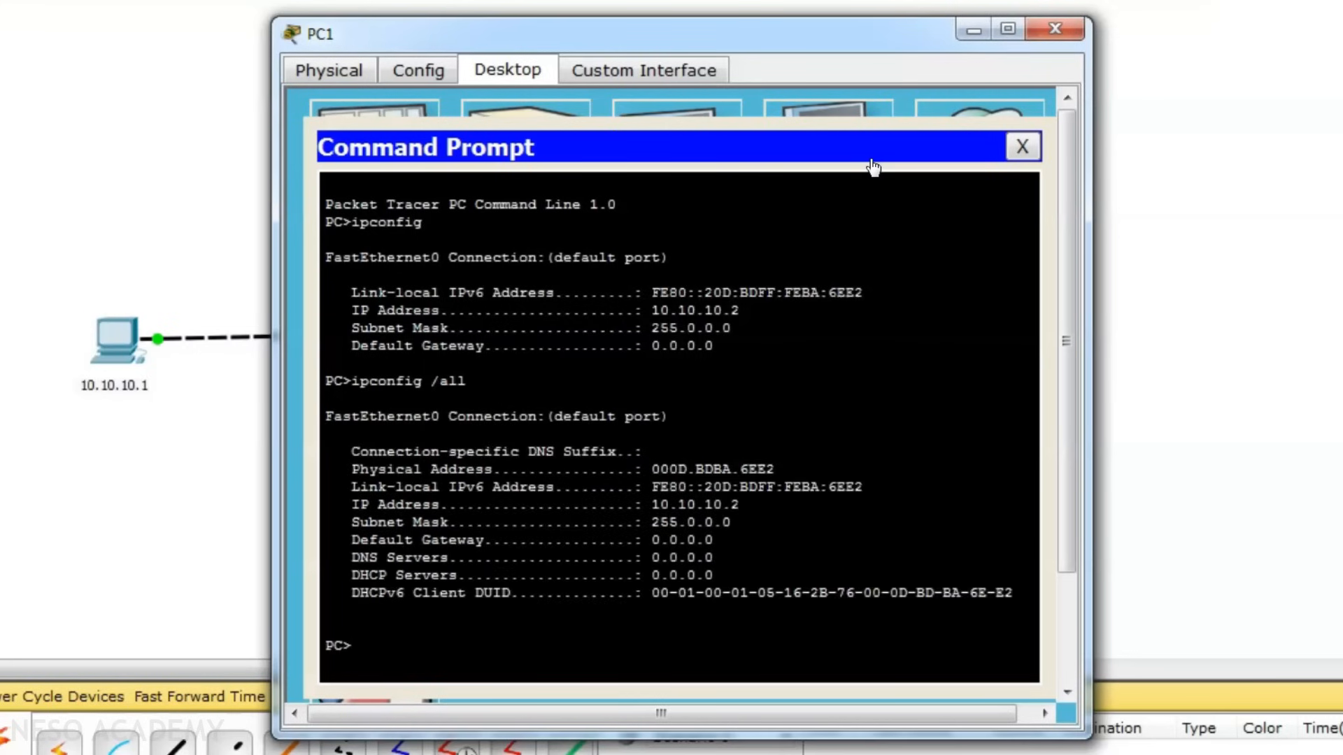
drag(342, 469, 790, 467)
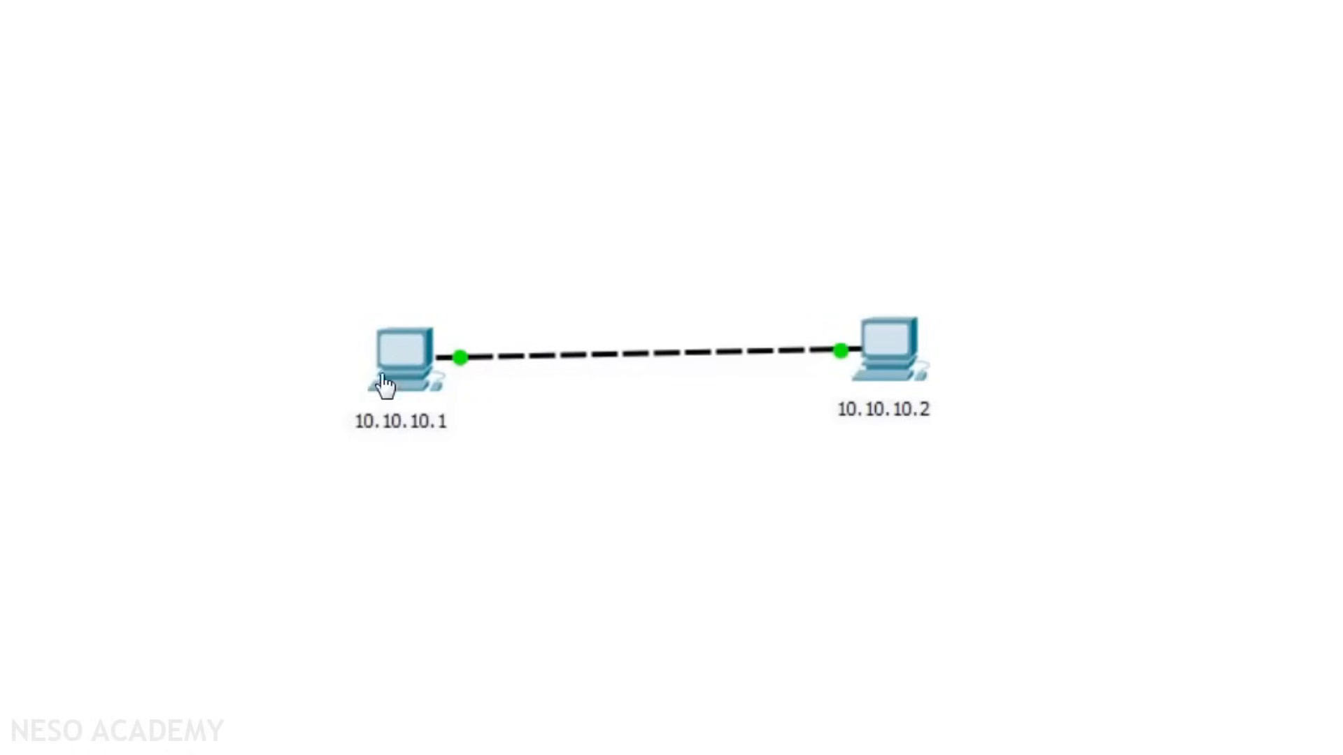
Ping 10.10.10.2 from PC0's Command Prompt to test the connection to PC1.
click(332, 356)
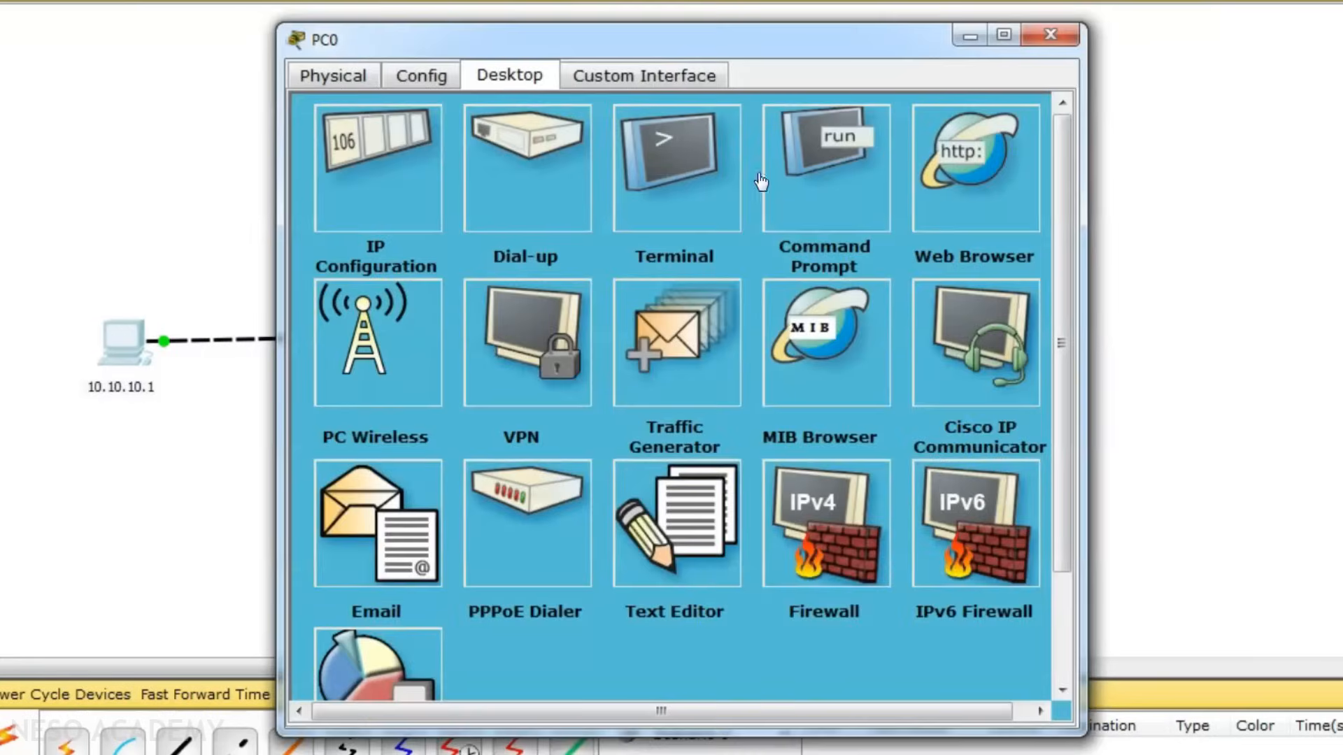
click(838, 178)
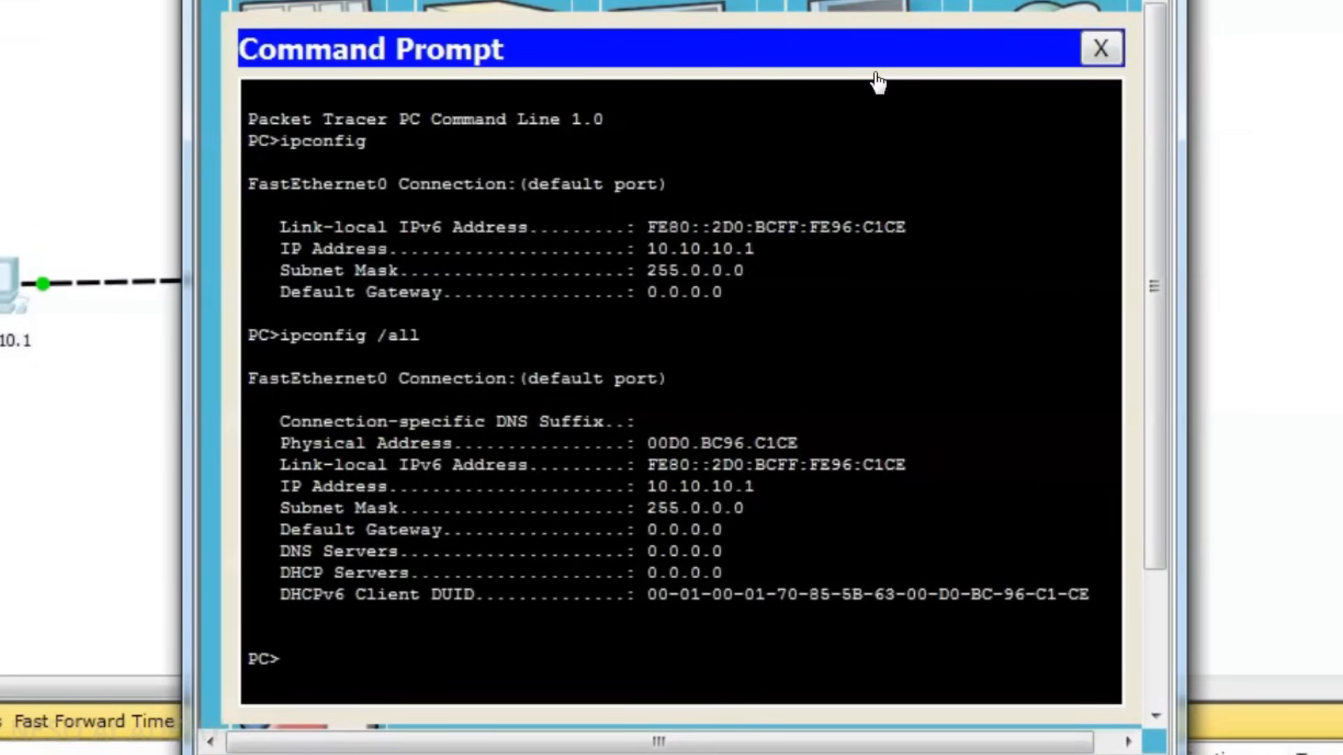
text(ping 10.10.10)
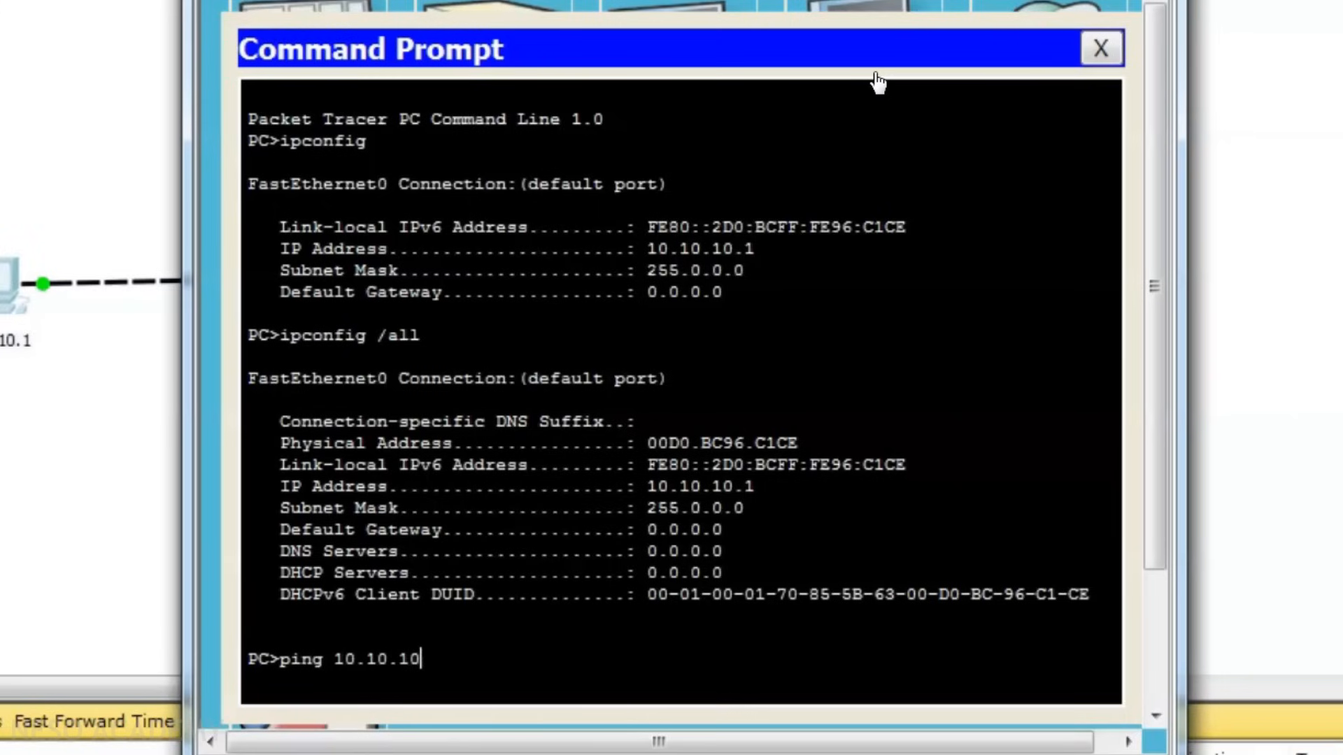
text(.2)
key(Return)
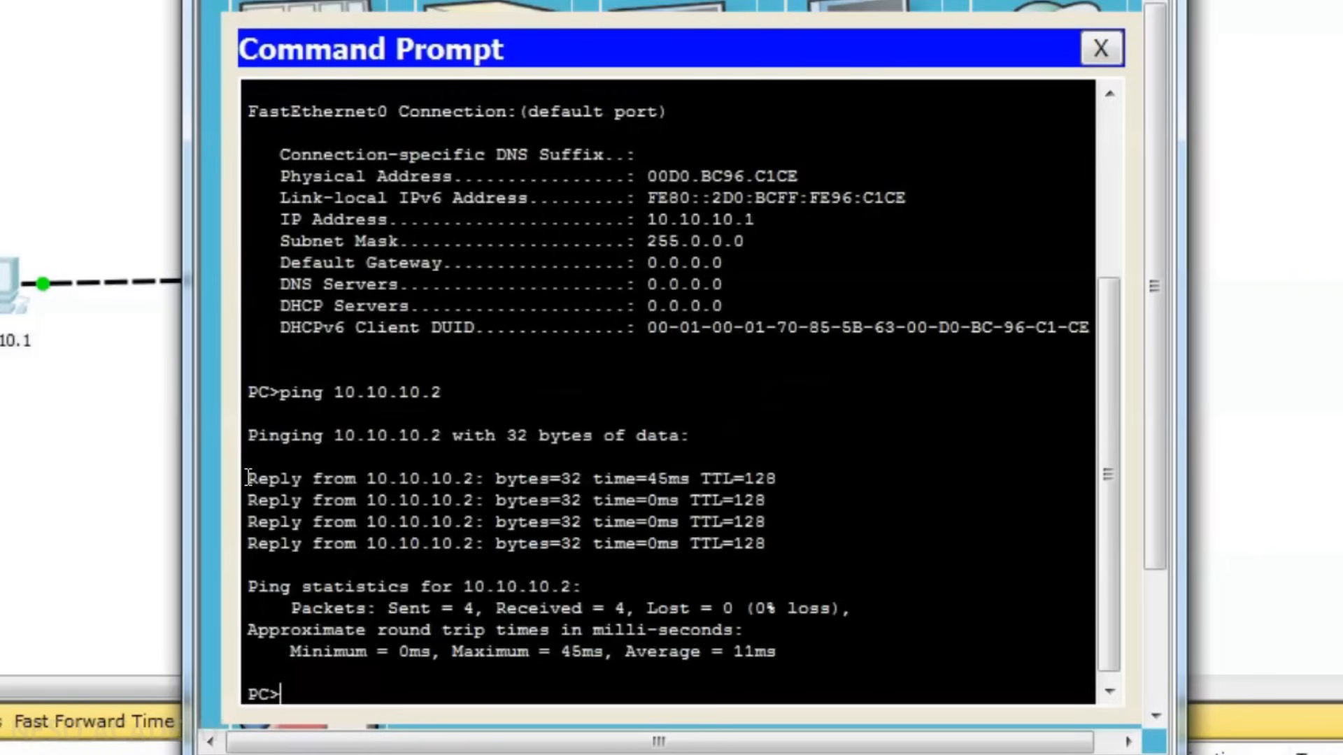
Examine the ping output by highlighting the reply lines and the sent, received and lost packet statistics.
drag(247, 478, 743, 563)
click(680, 589)
drag(293, 613, 495, 614)
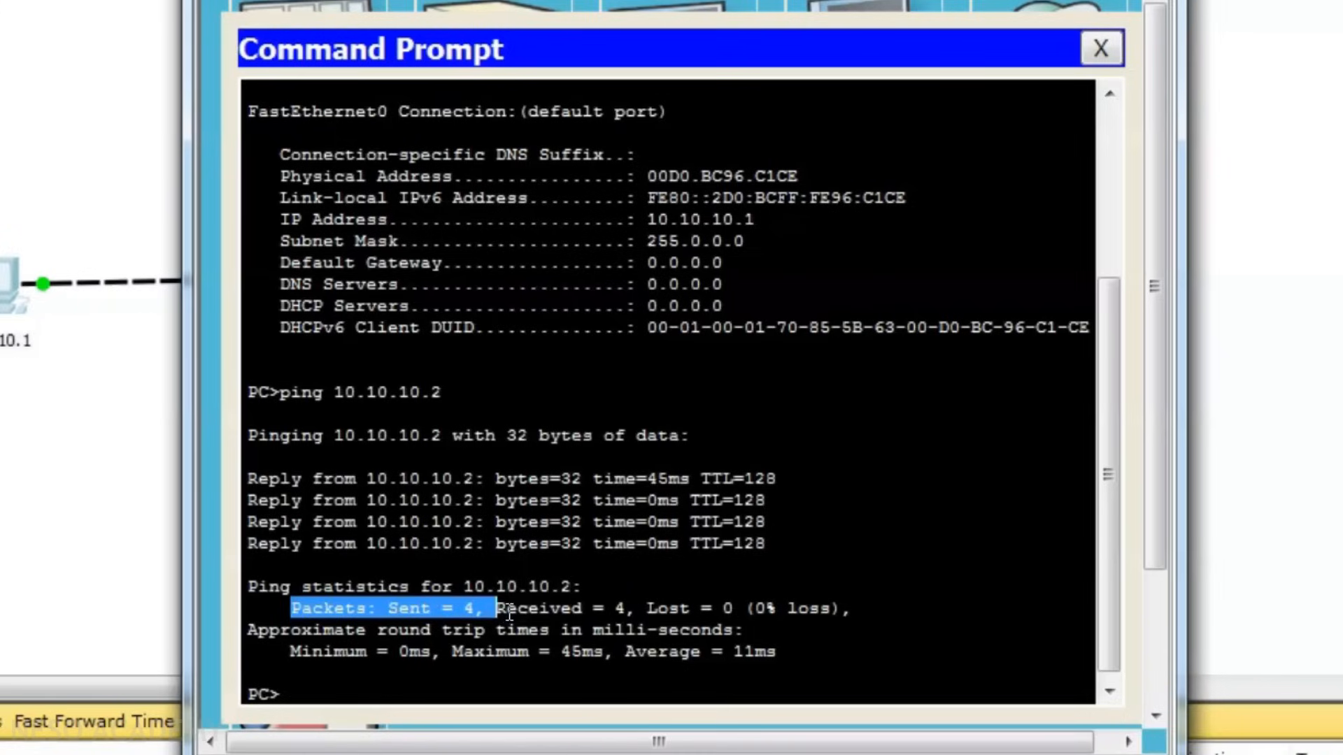
drag(647, 613, 497, 613)
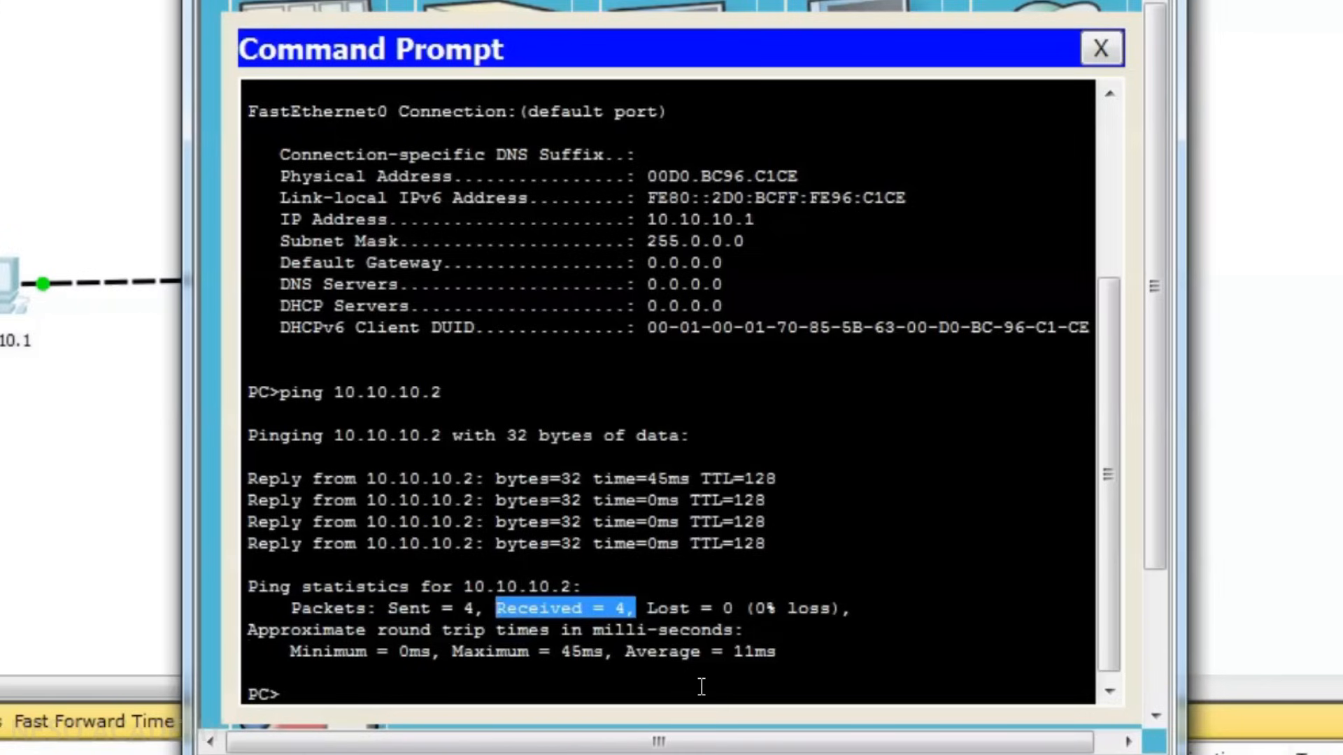
click(686, 619)
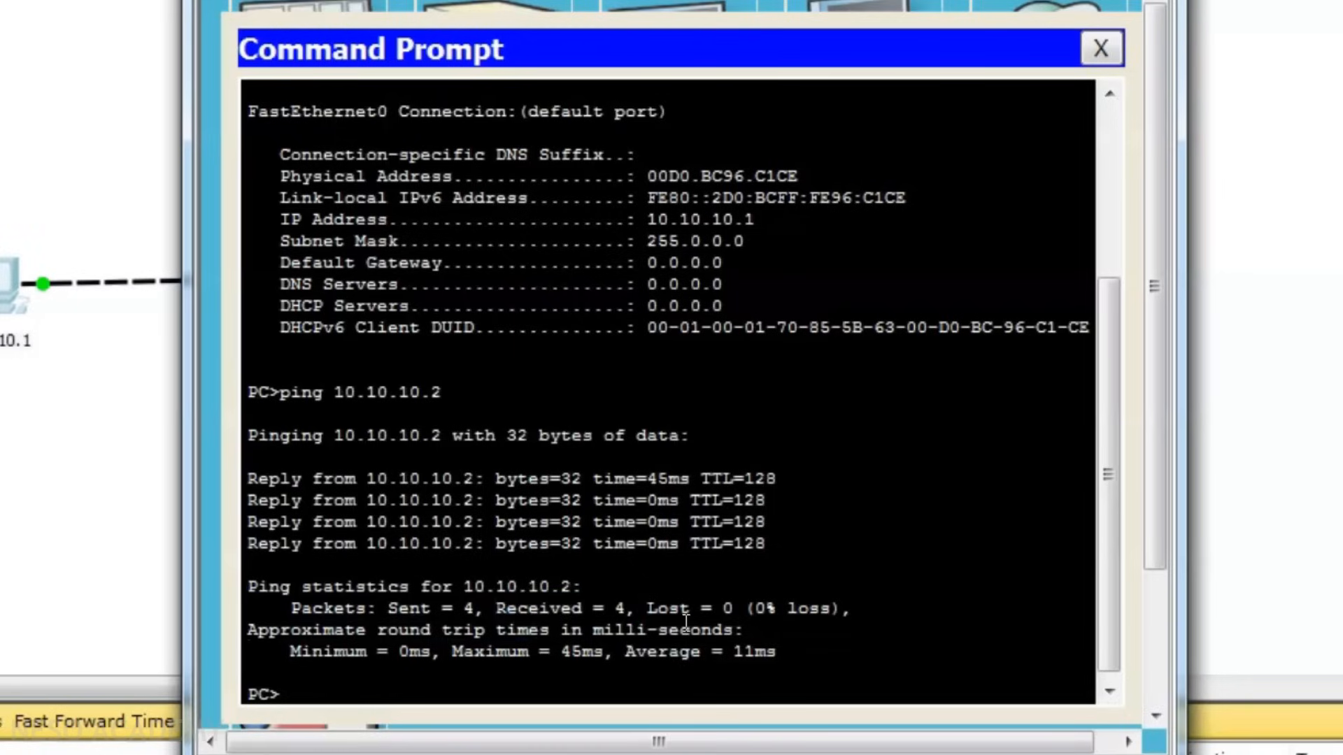
drag(648, 614, 779, 610)
click(859, 614)
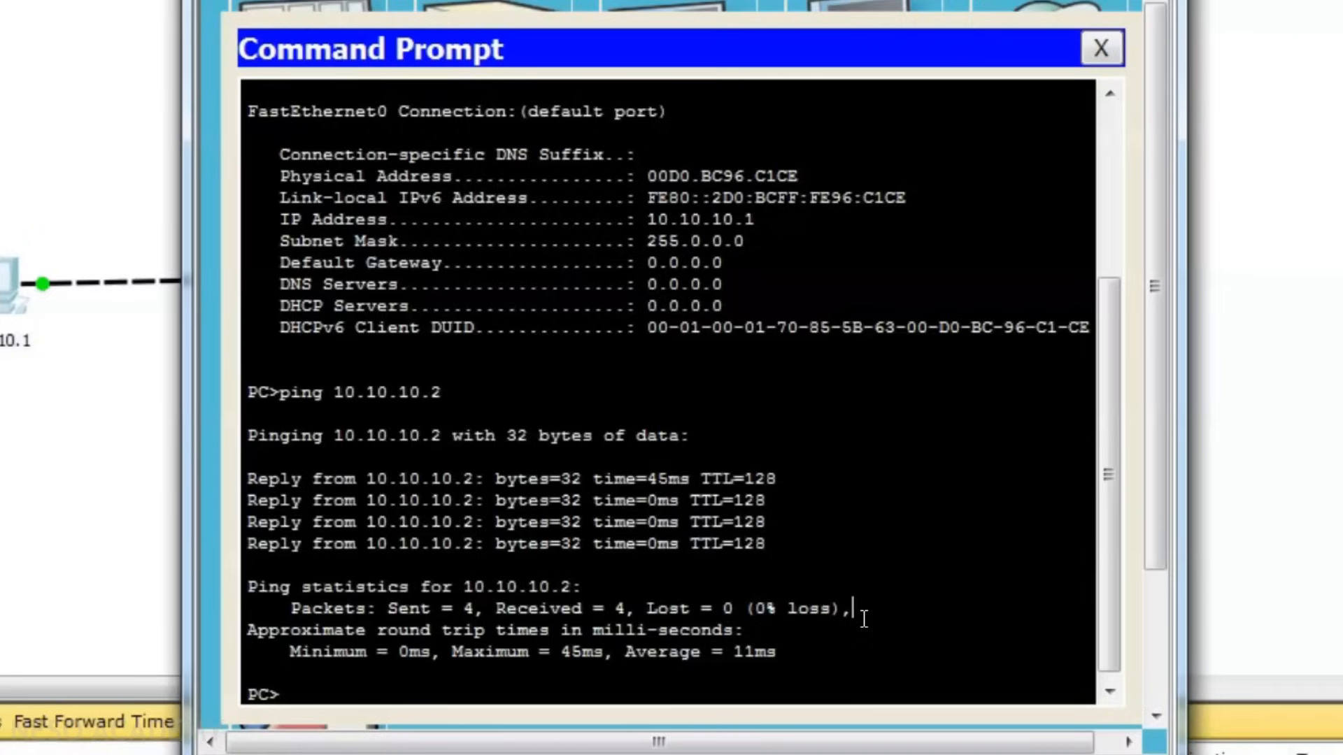